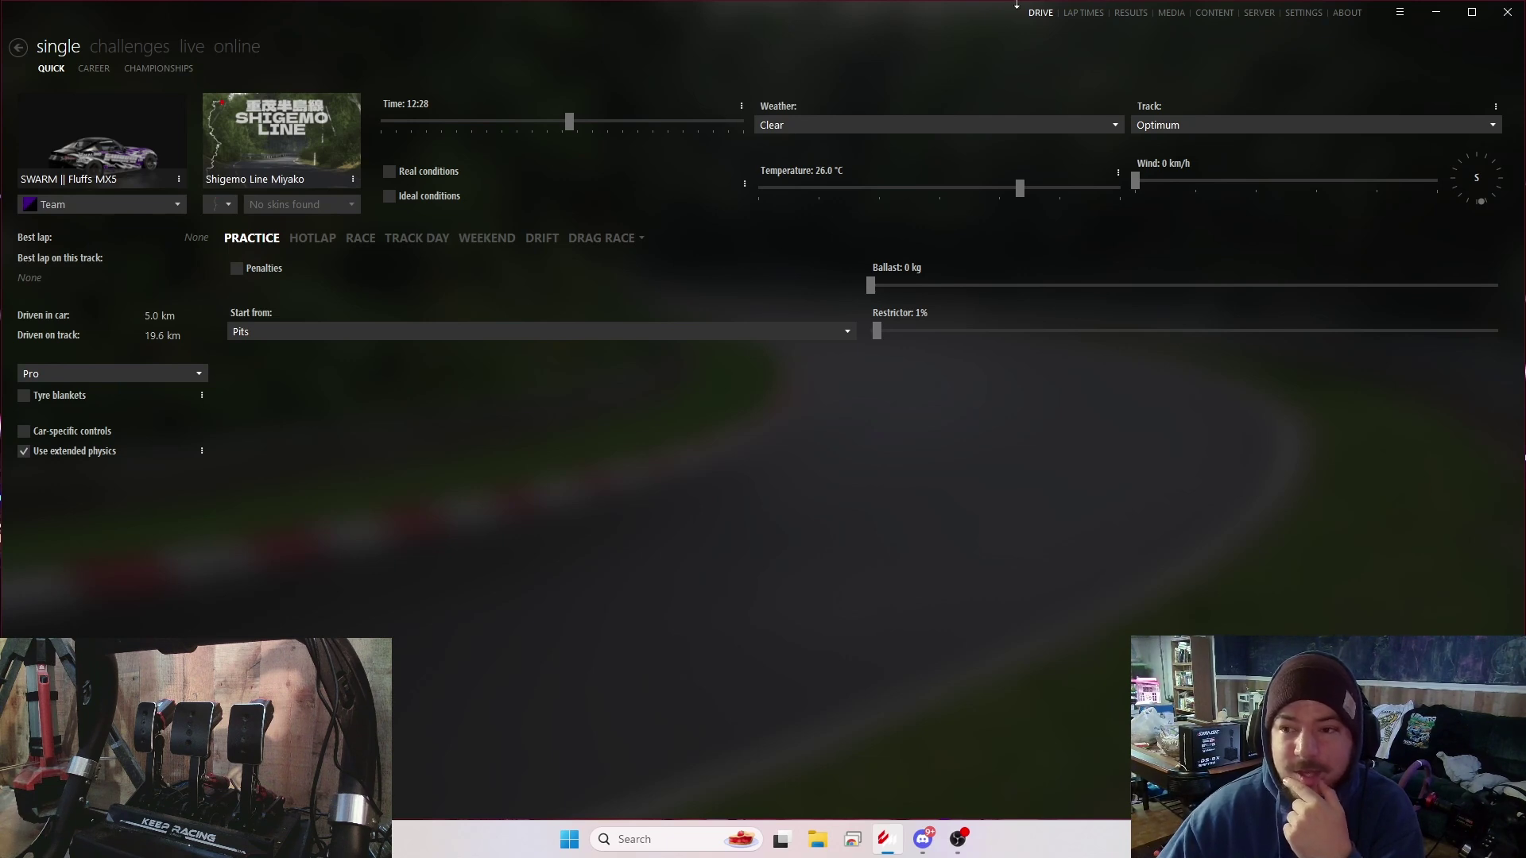
- Examine the Assetto Corsa video settings for resolution, quality, reflections and post-processing
left_click(1301, 13)
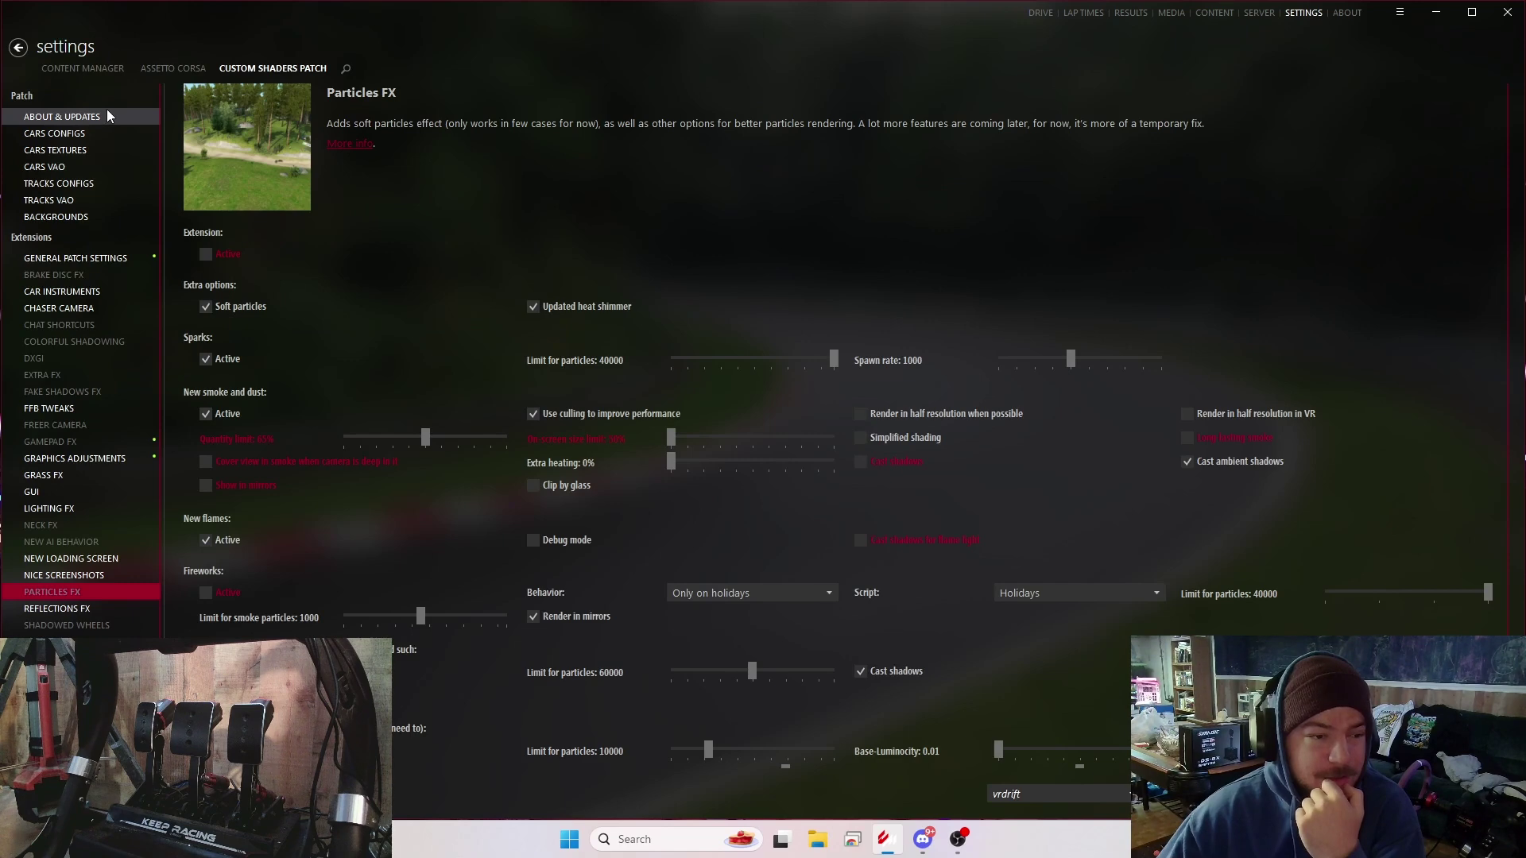
left_click(172, 67)
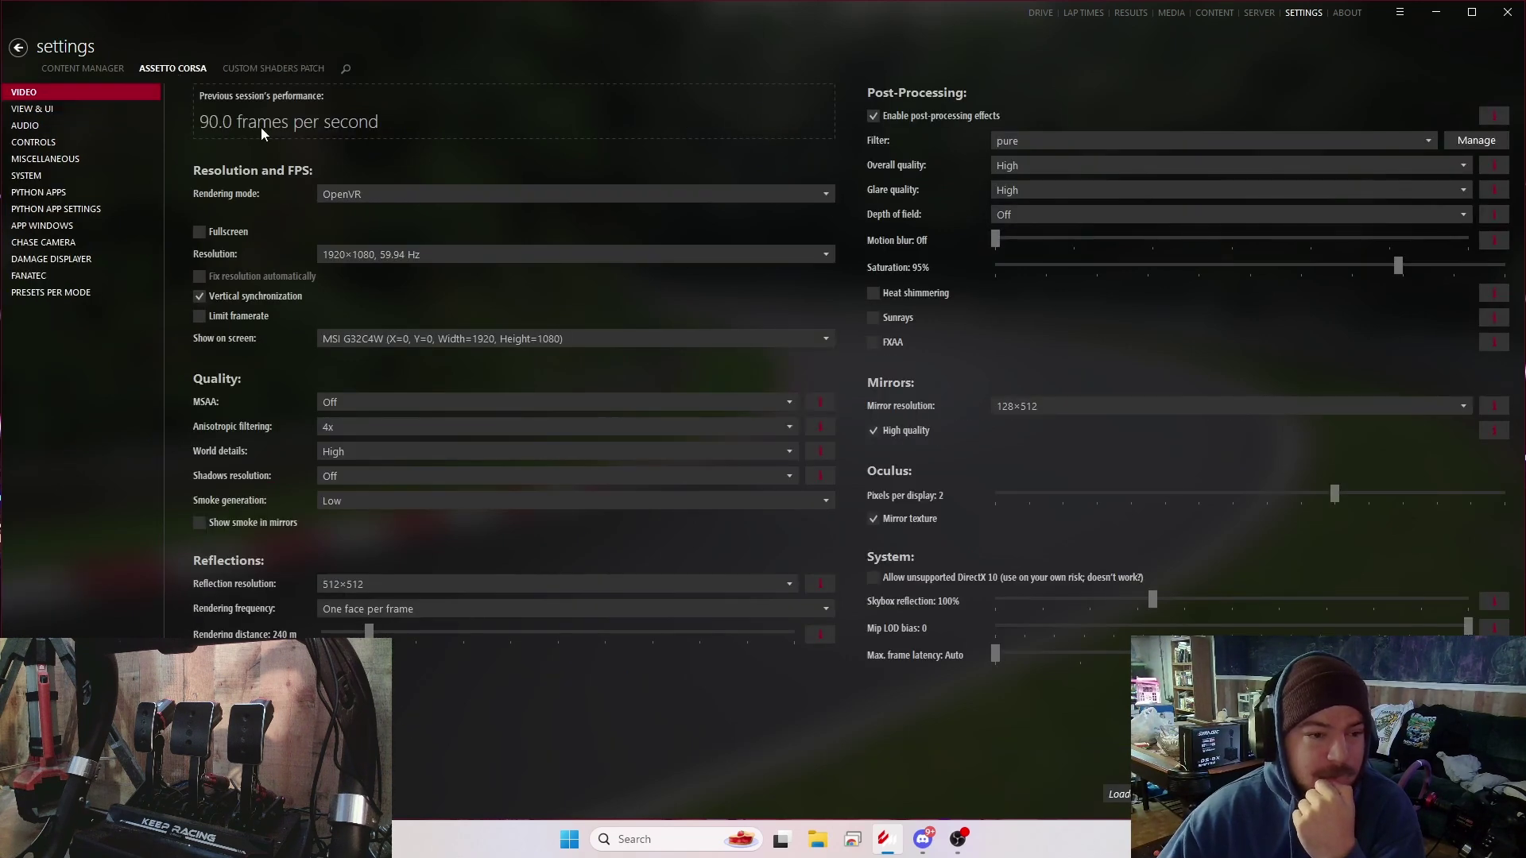
mouse_move(216, 115)
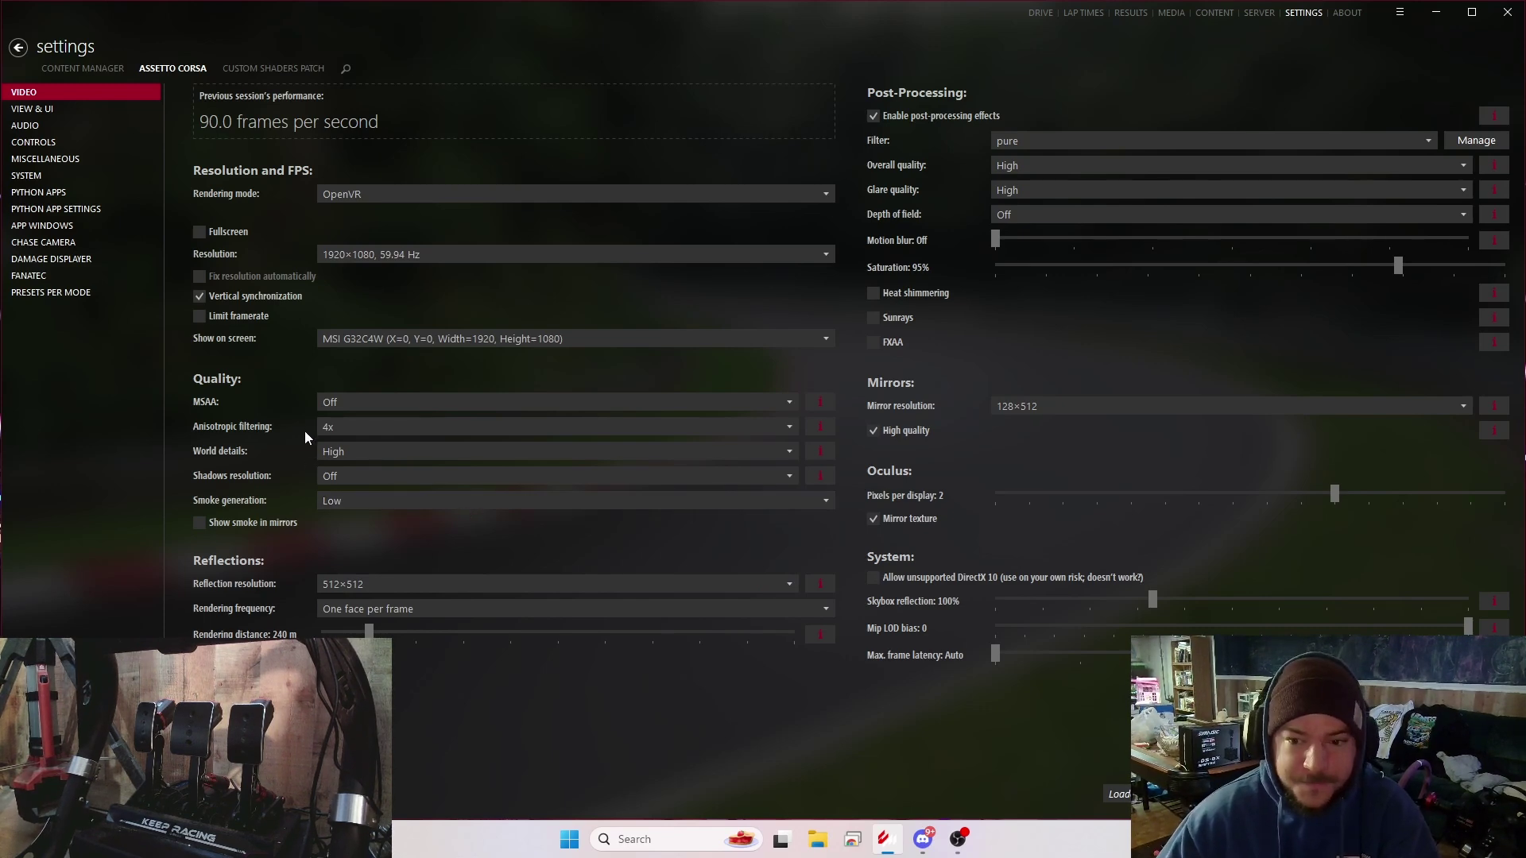
- Examine the Custom Shaders Patch general settings for system, controls, car cameras and audio
left_click(273, 68)
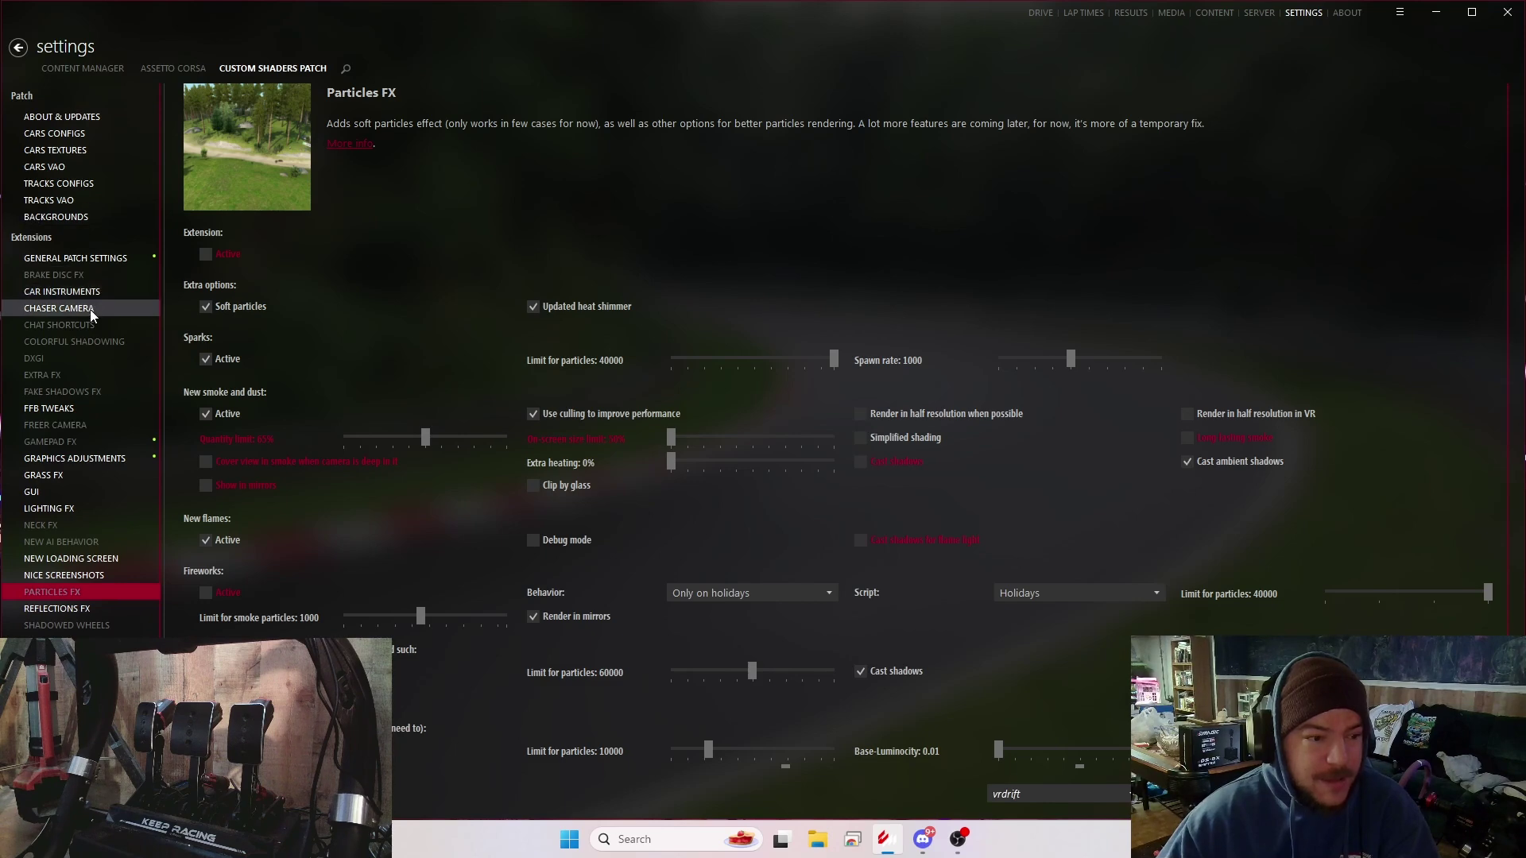
left_click(77, 260)
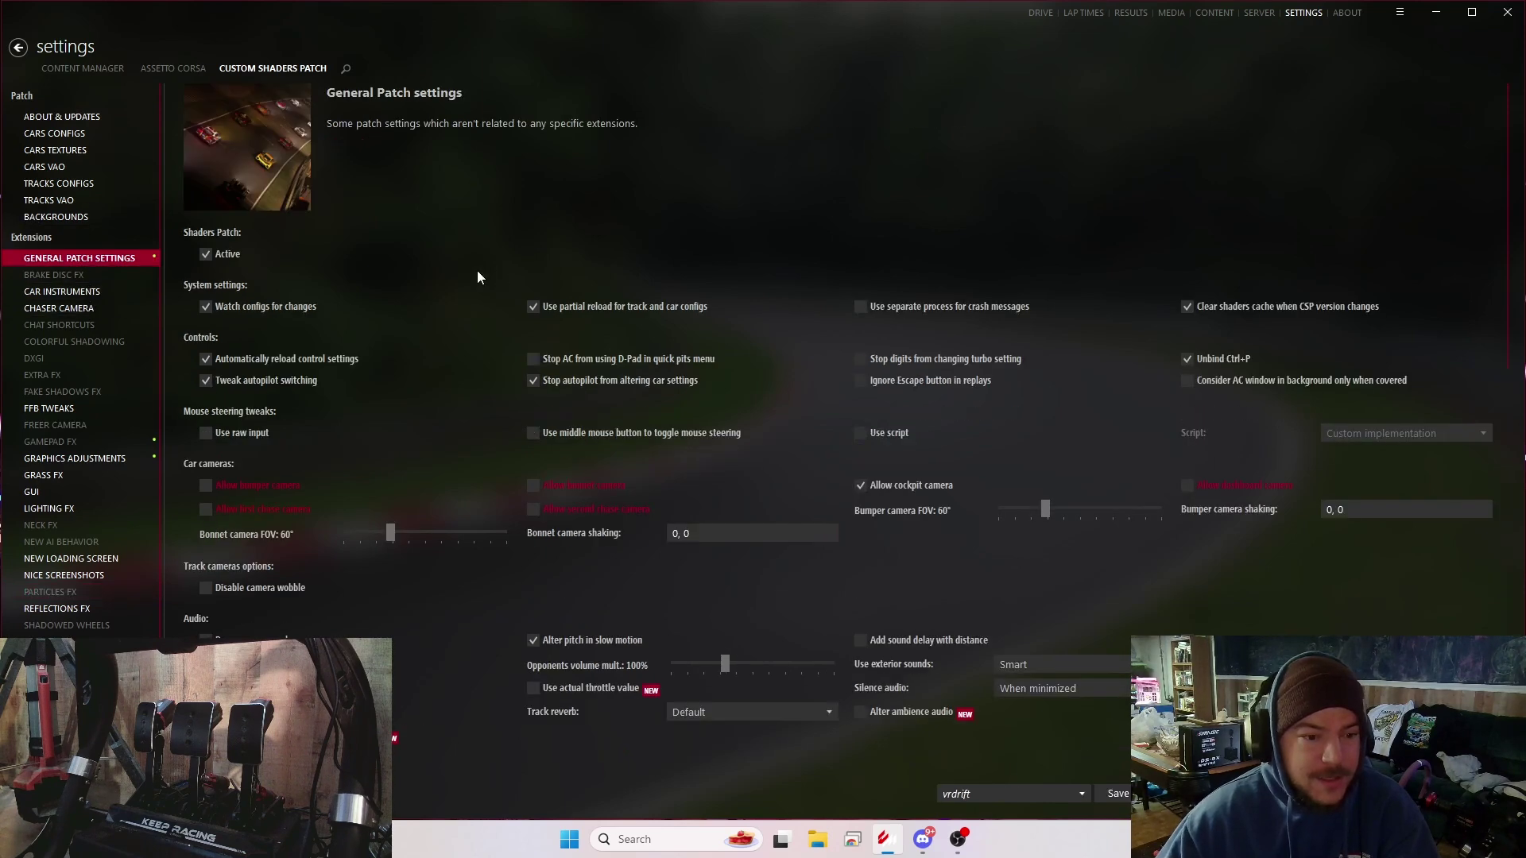
scroll(445, 272, "down", 1)
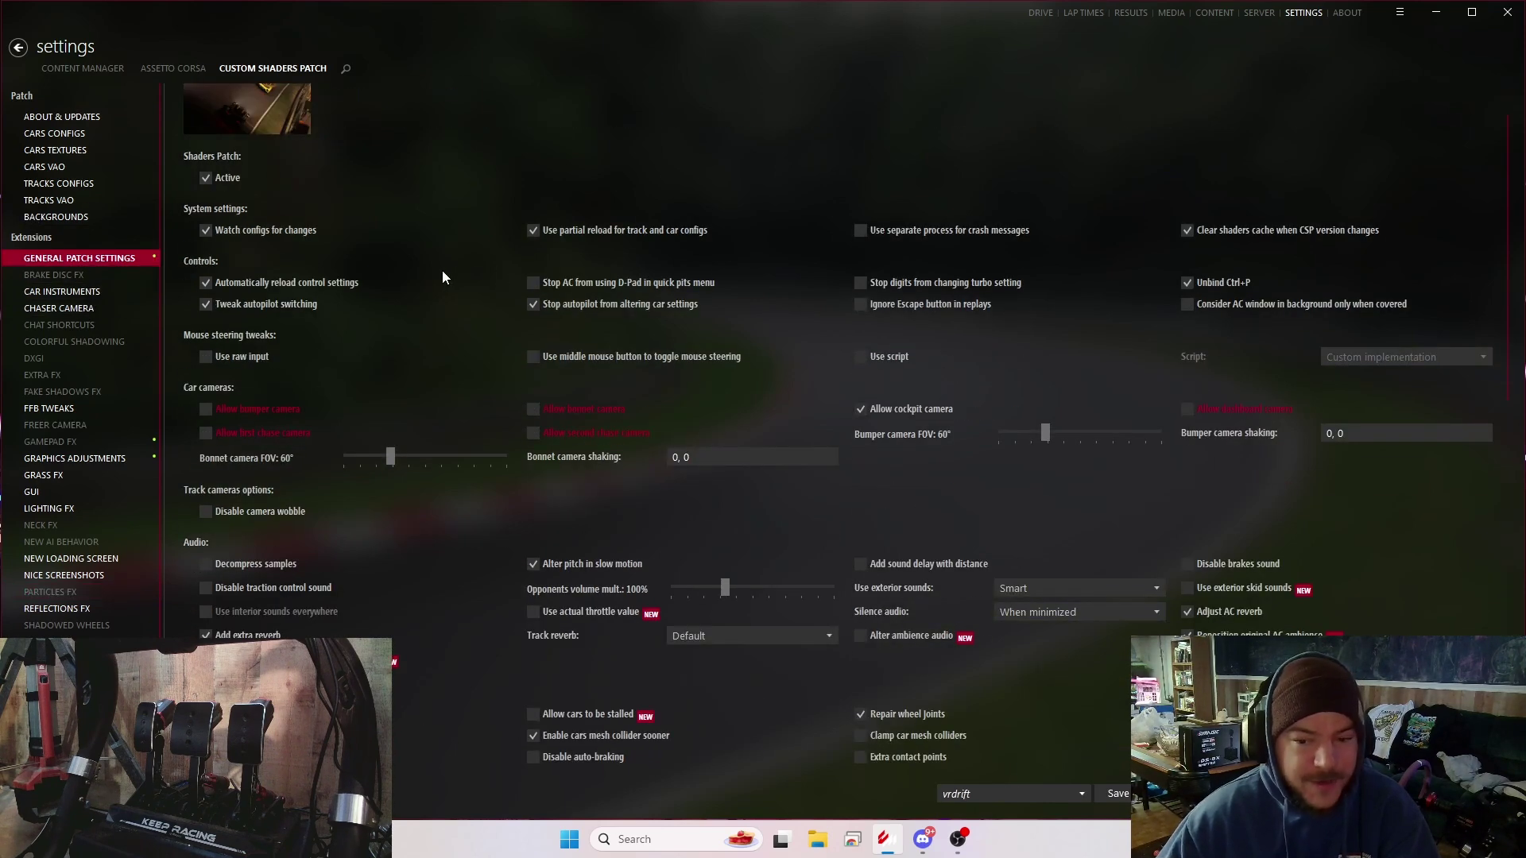
scroll(443, 276, "down", 1)
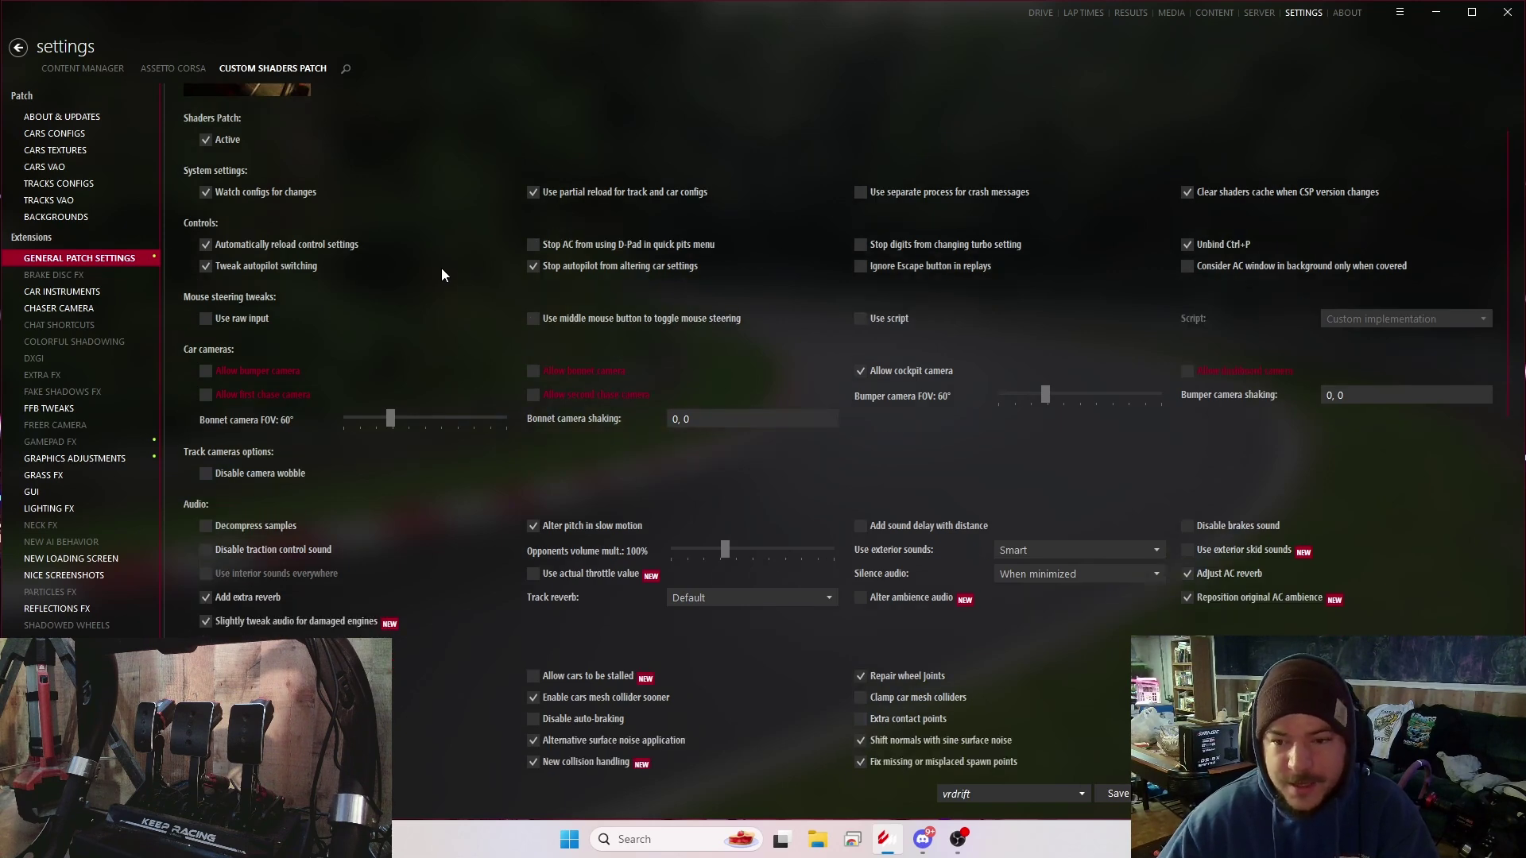
scroll(442, 270, "up", 2)
scroll(442, 268, "down", 2)
scroll(442, 273, "down", 4)
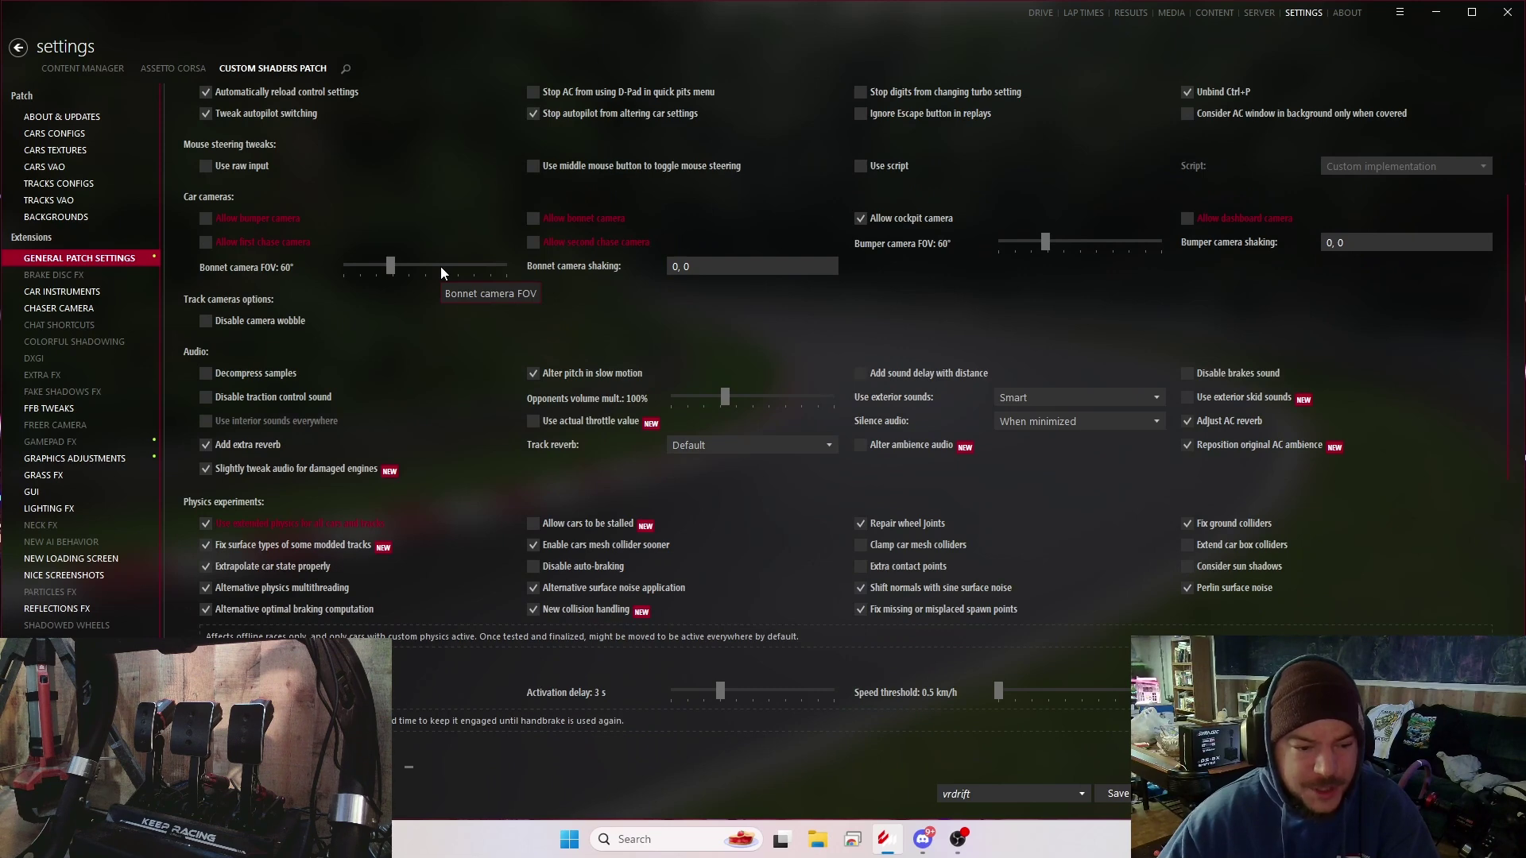
- Examine the physics experiments, KN5 loader, CPU and GPU optimizations and FPS limiter options in the general patch settings
scroll(441, 273, "down", 2)
scroll(442, 272, "down", 2)
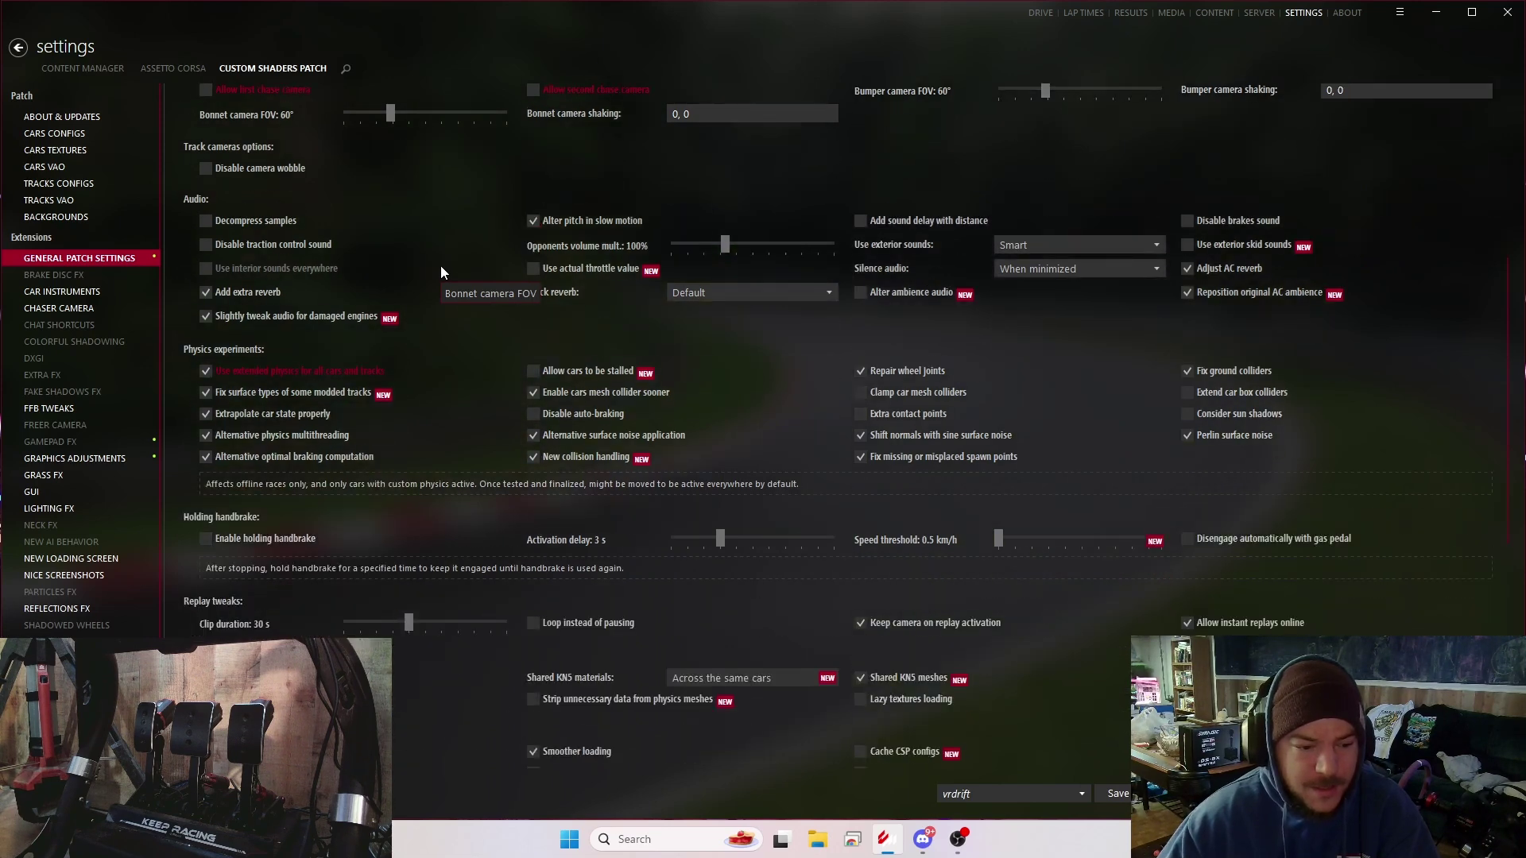
scroll(441, 272, "down", 2)
scroll(441, 272, "down", 2)
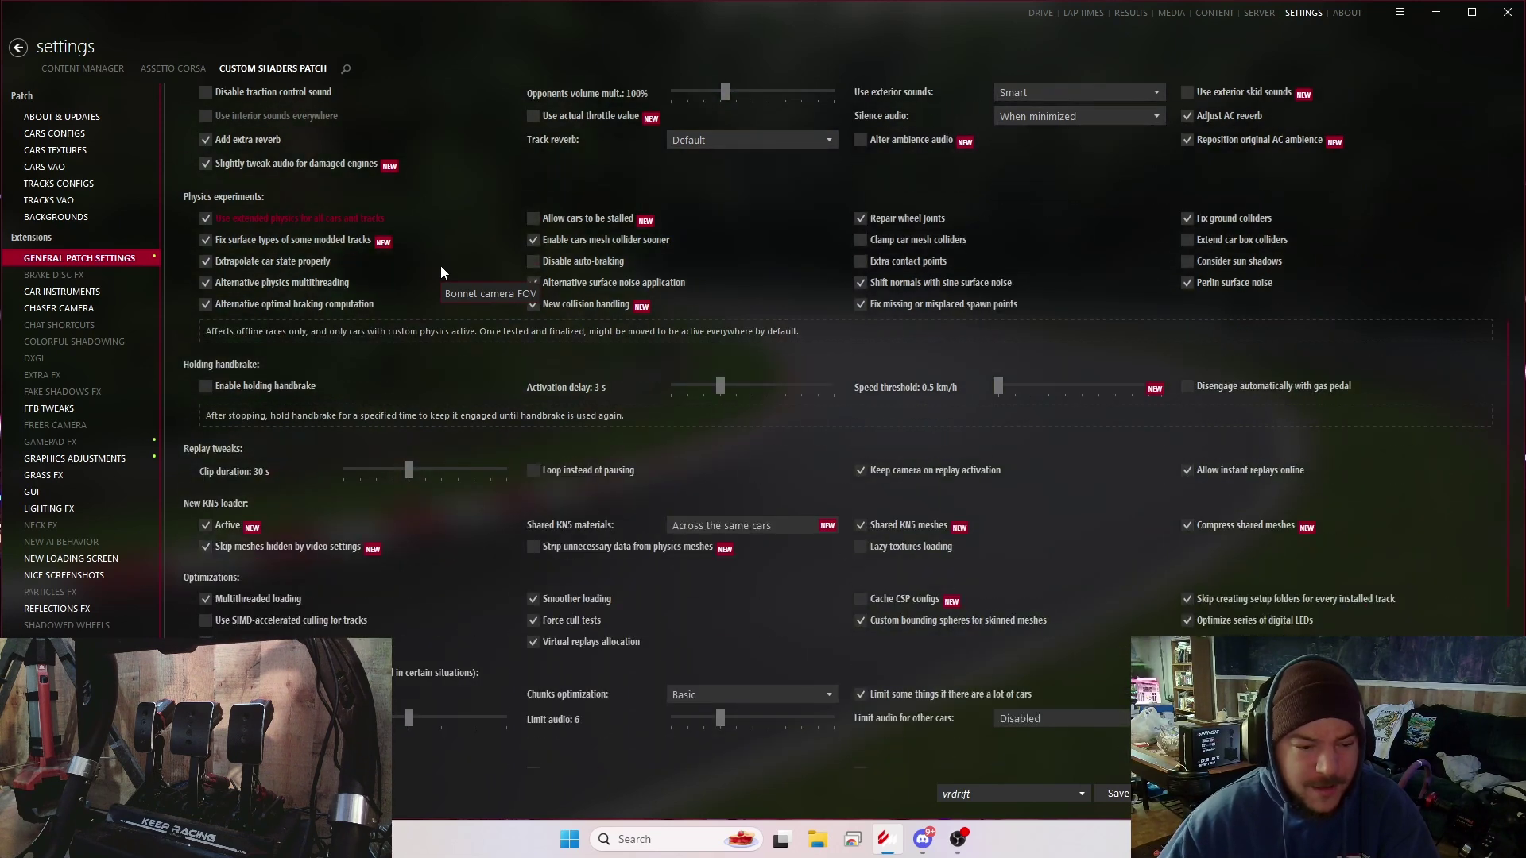
scroll(441, 265, "down", 5)
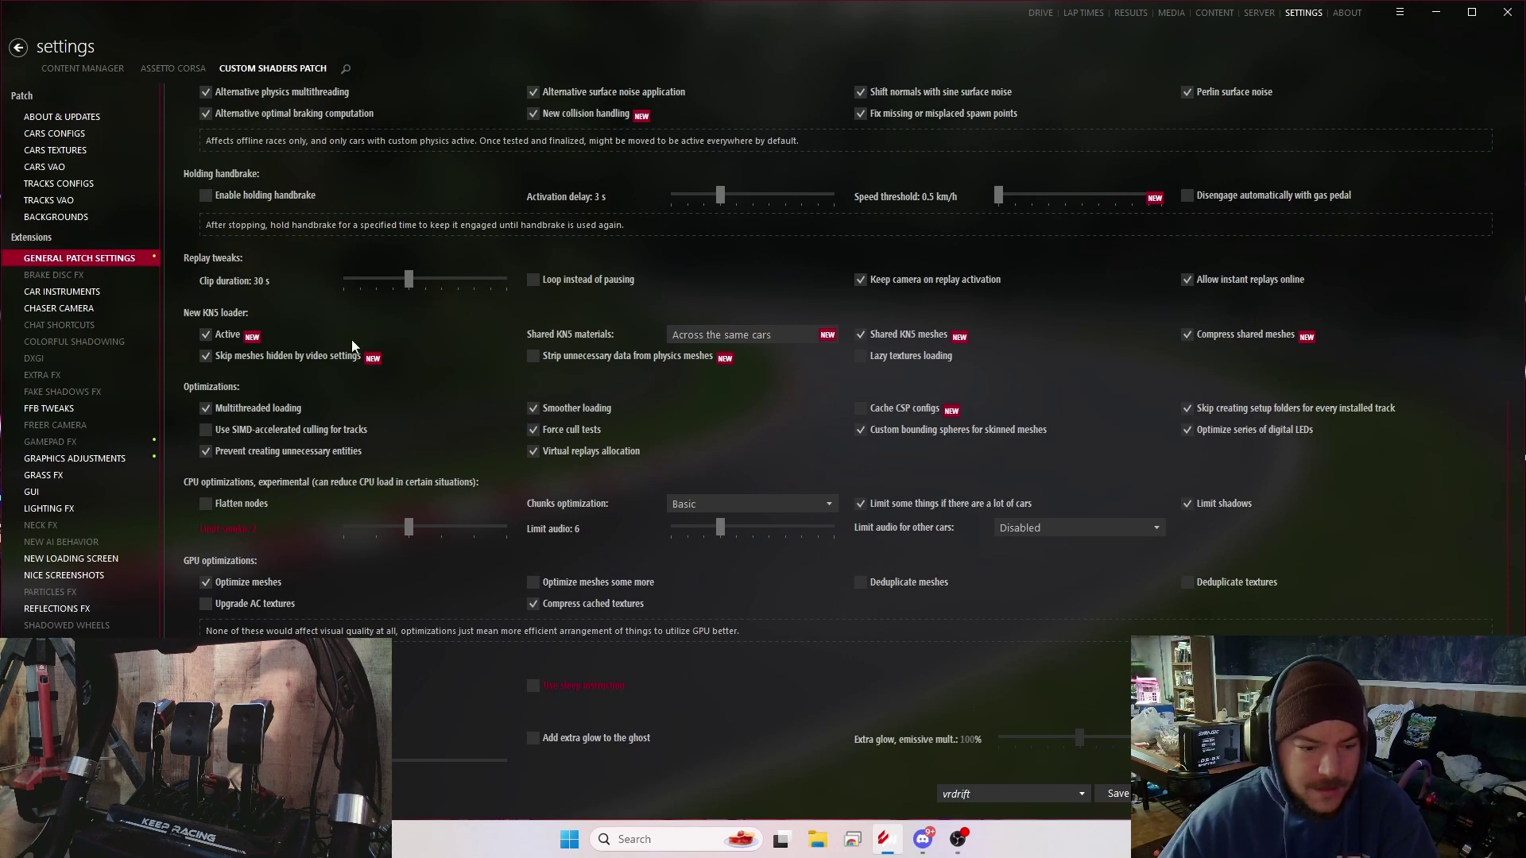
scroll(326, 357, "down", 1)
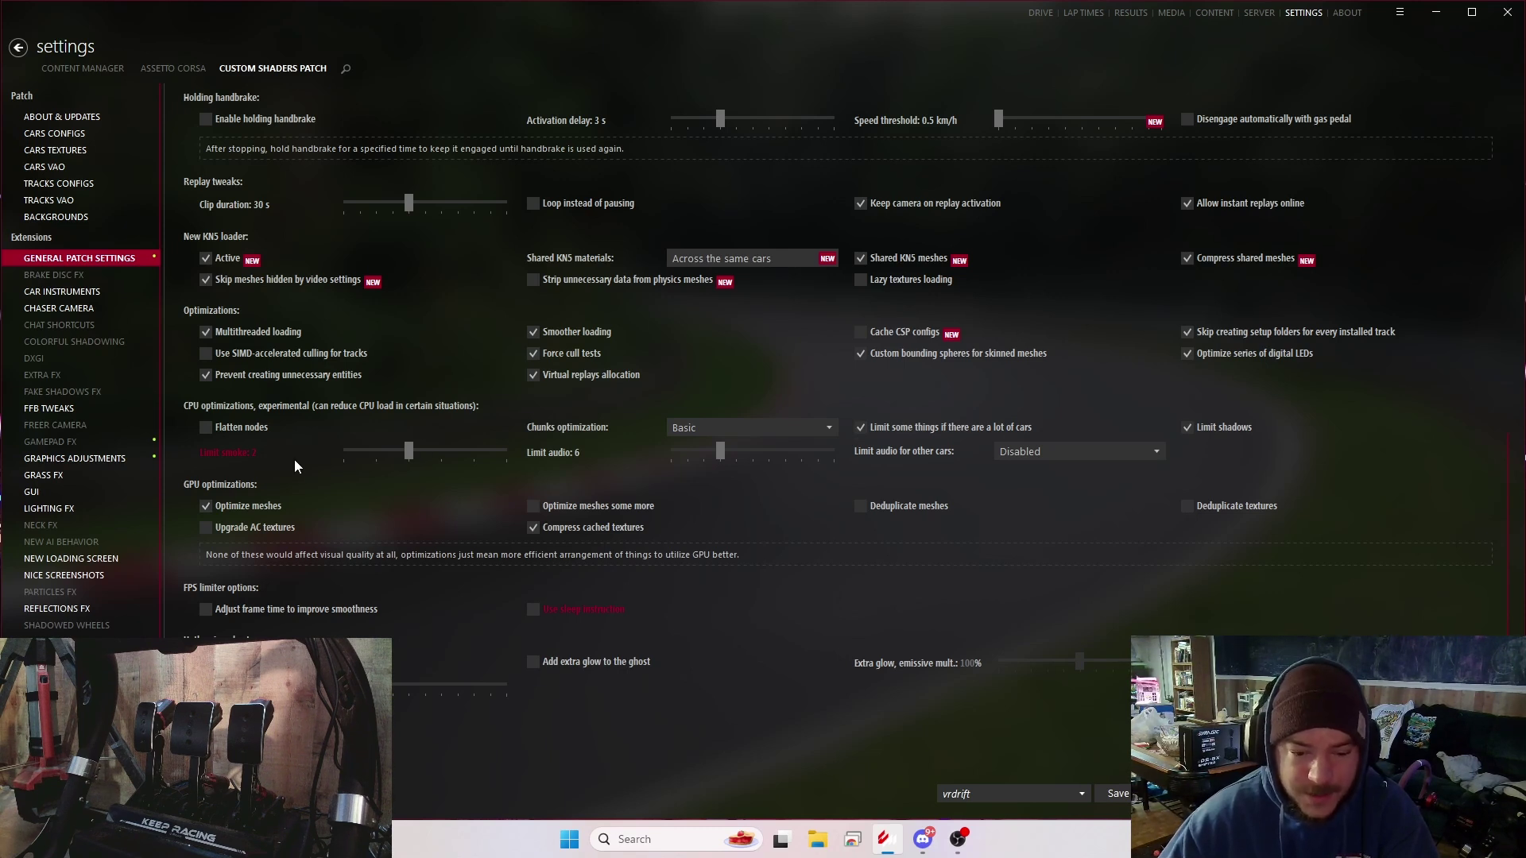
scroll(404, 477, "down", 3)
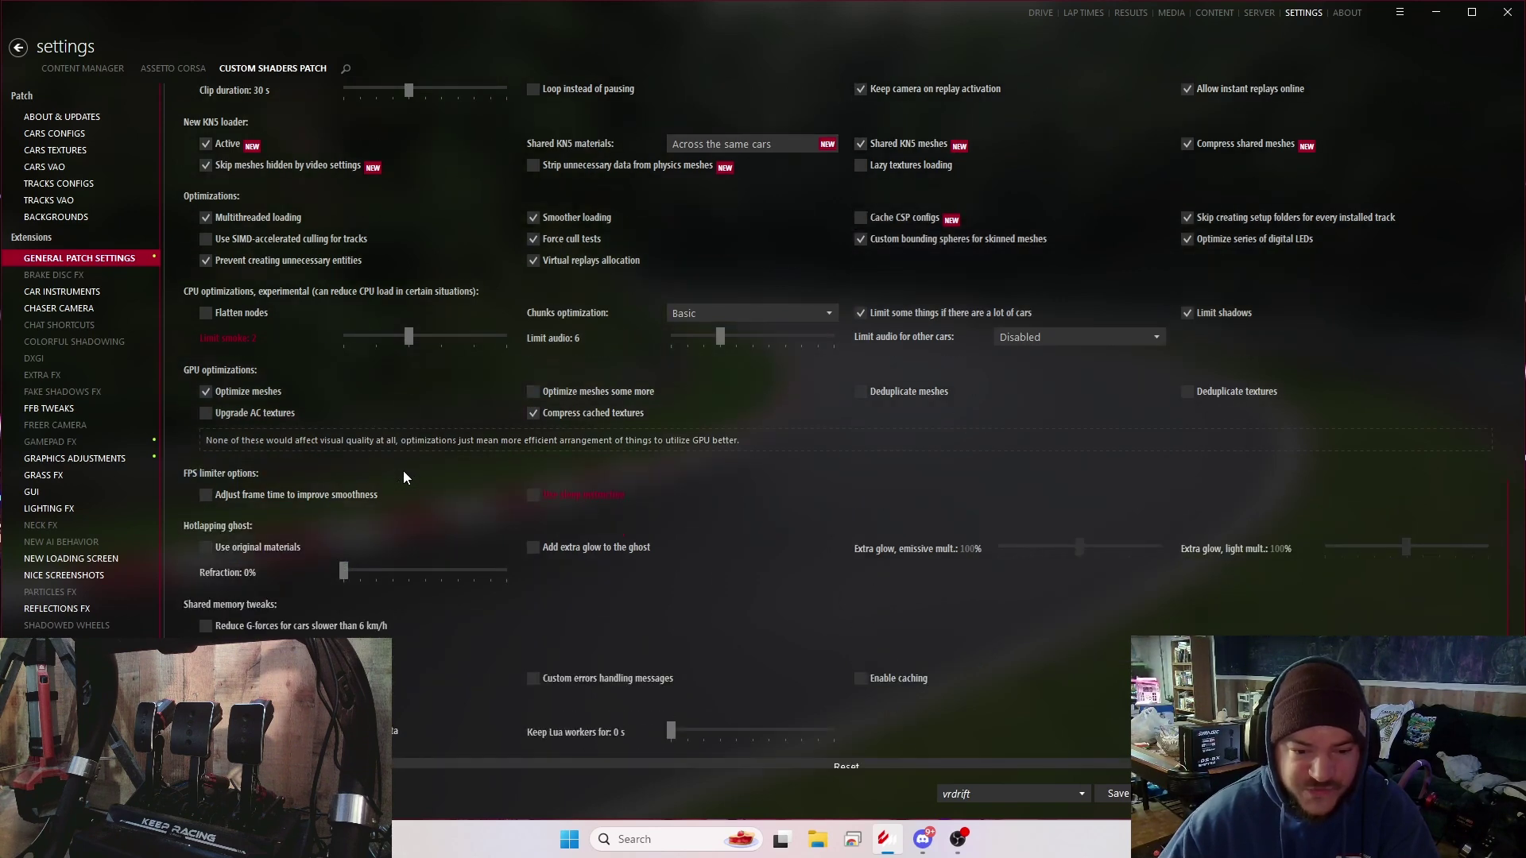
scroll(404, 477, "down", 1)
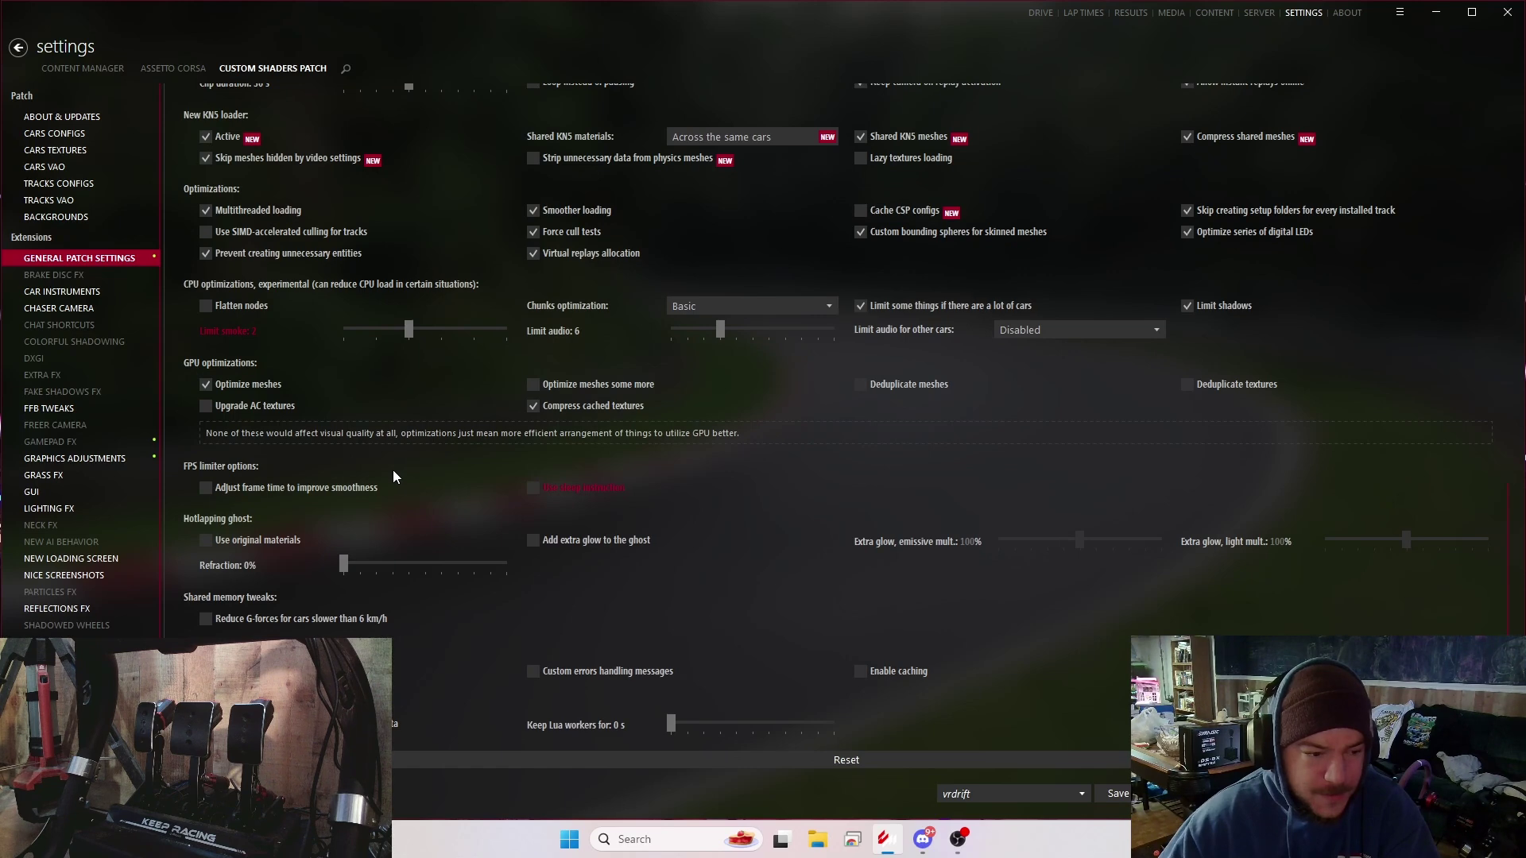
- Examine the Graphics Adjustments extension, from render scale, FidelityFX Super Resolution and LOD settings to clip planes, antialiasing and tweaks
left_click(100, 467)
scroll(437, 438, "up", 10)
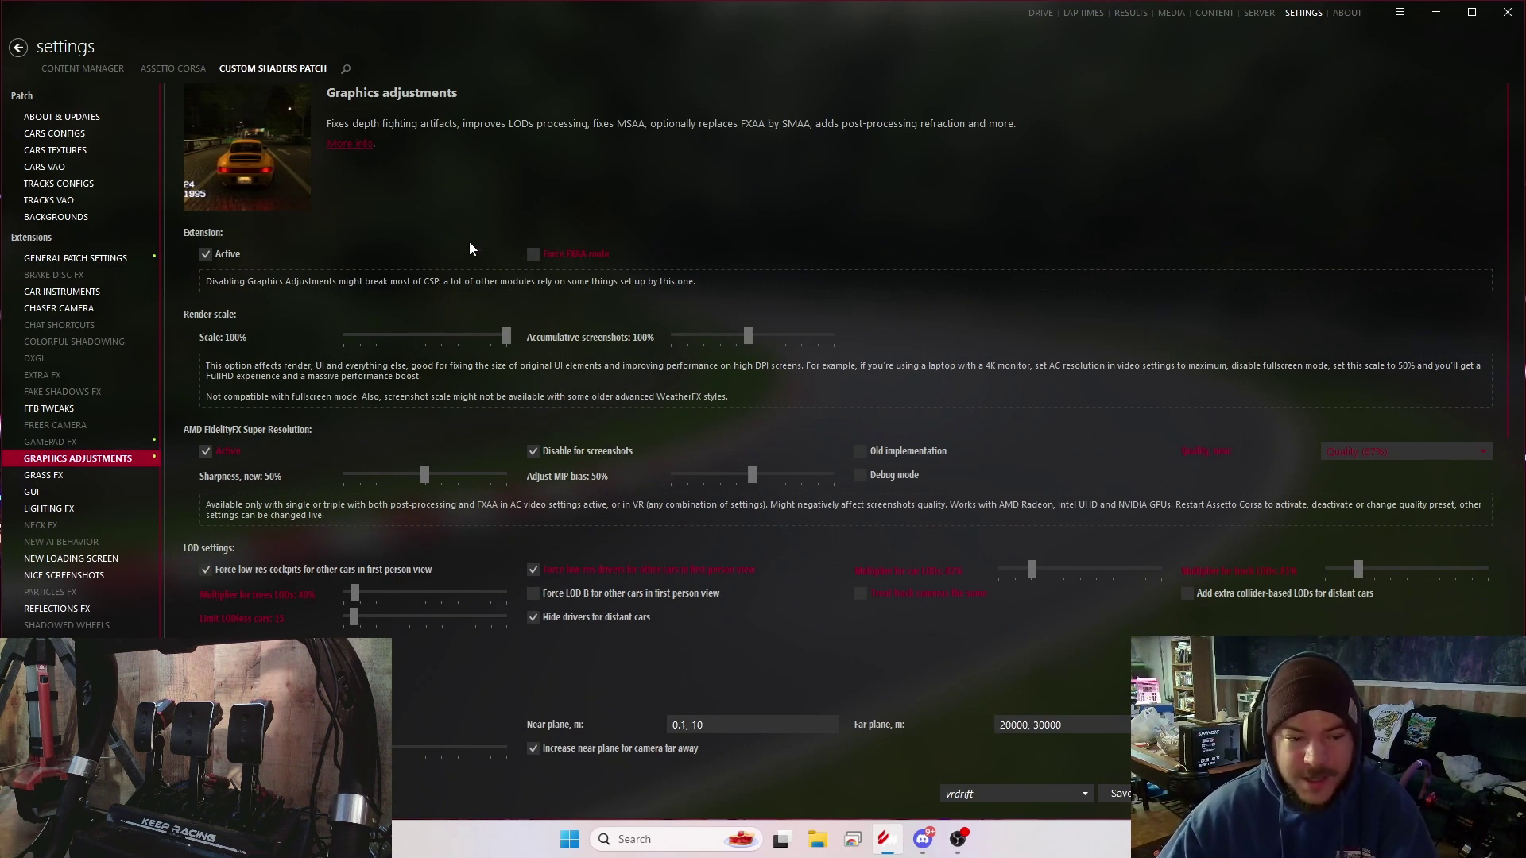
scroll(314, 238, "down", 1)
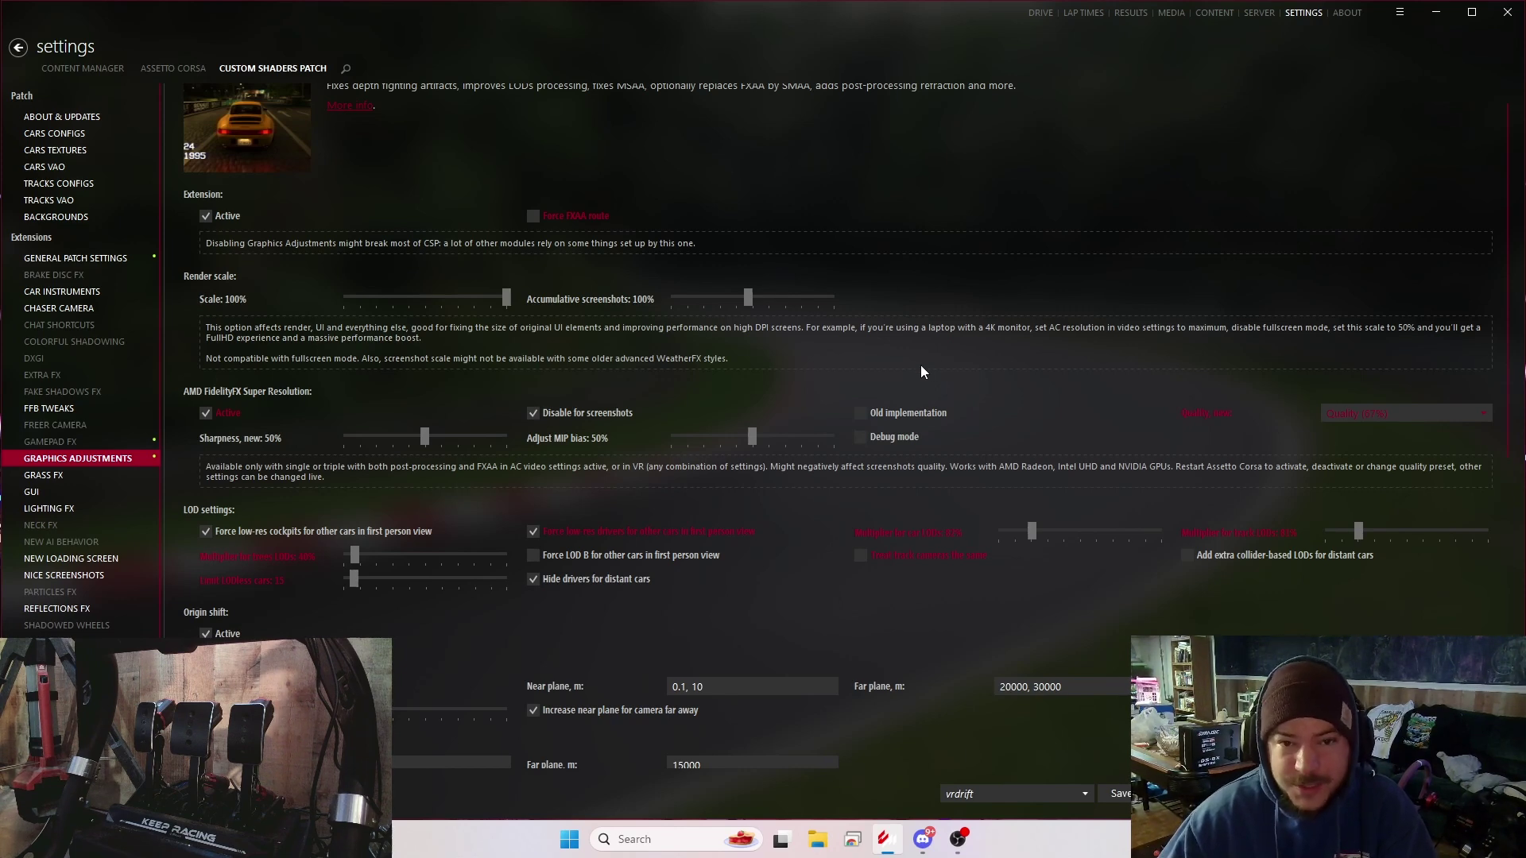
scroll(851, 382, "down", 2)
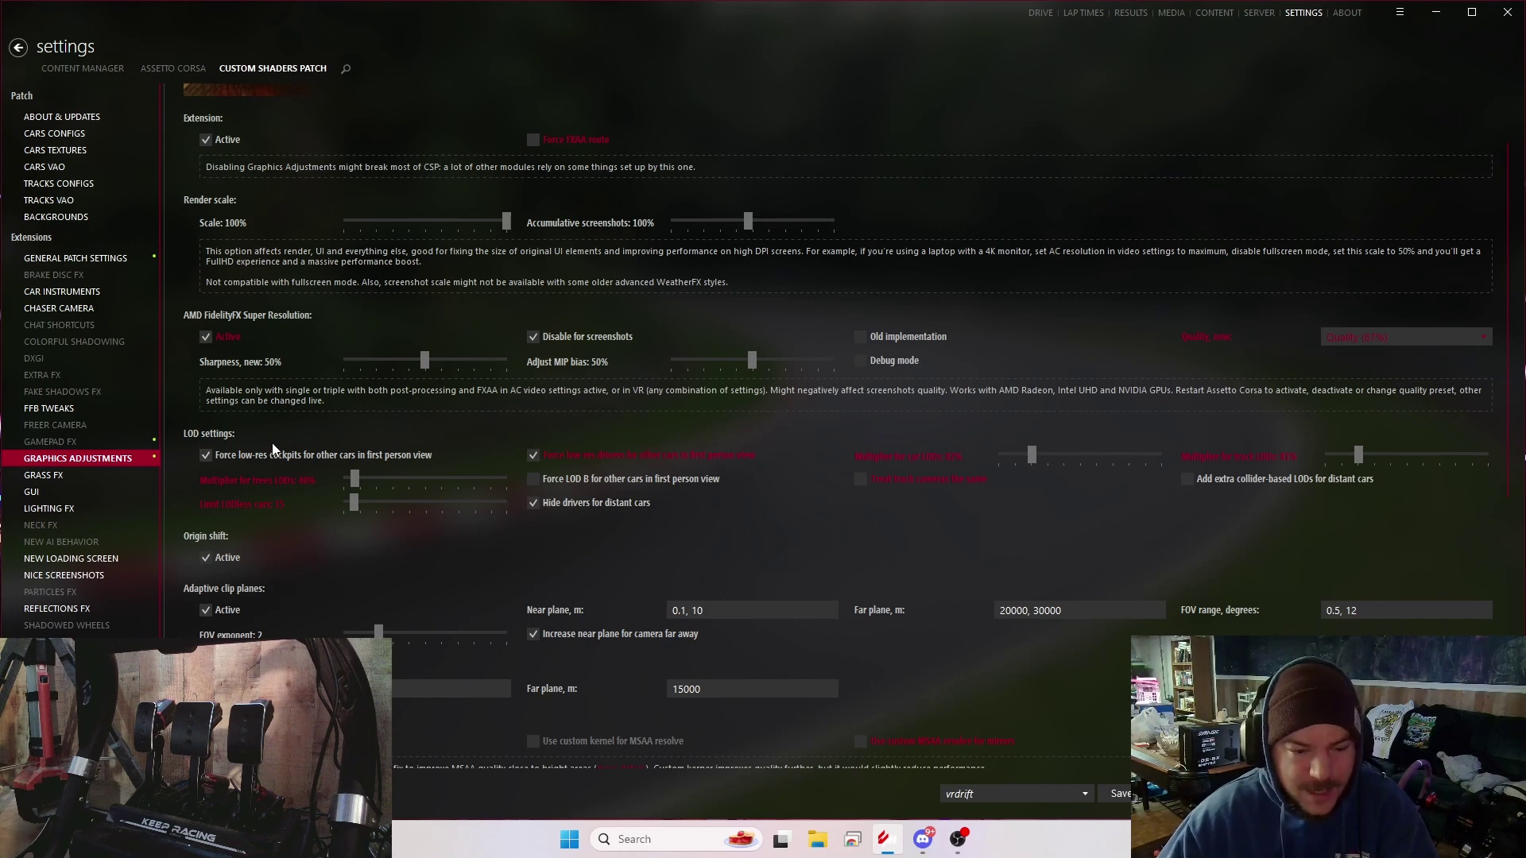
mouse_move(227, 507)
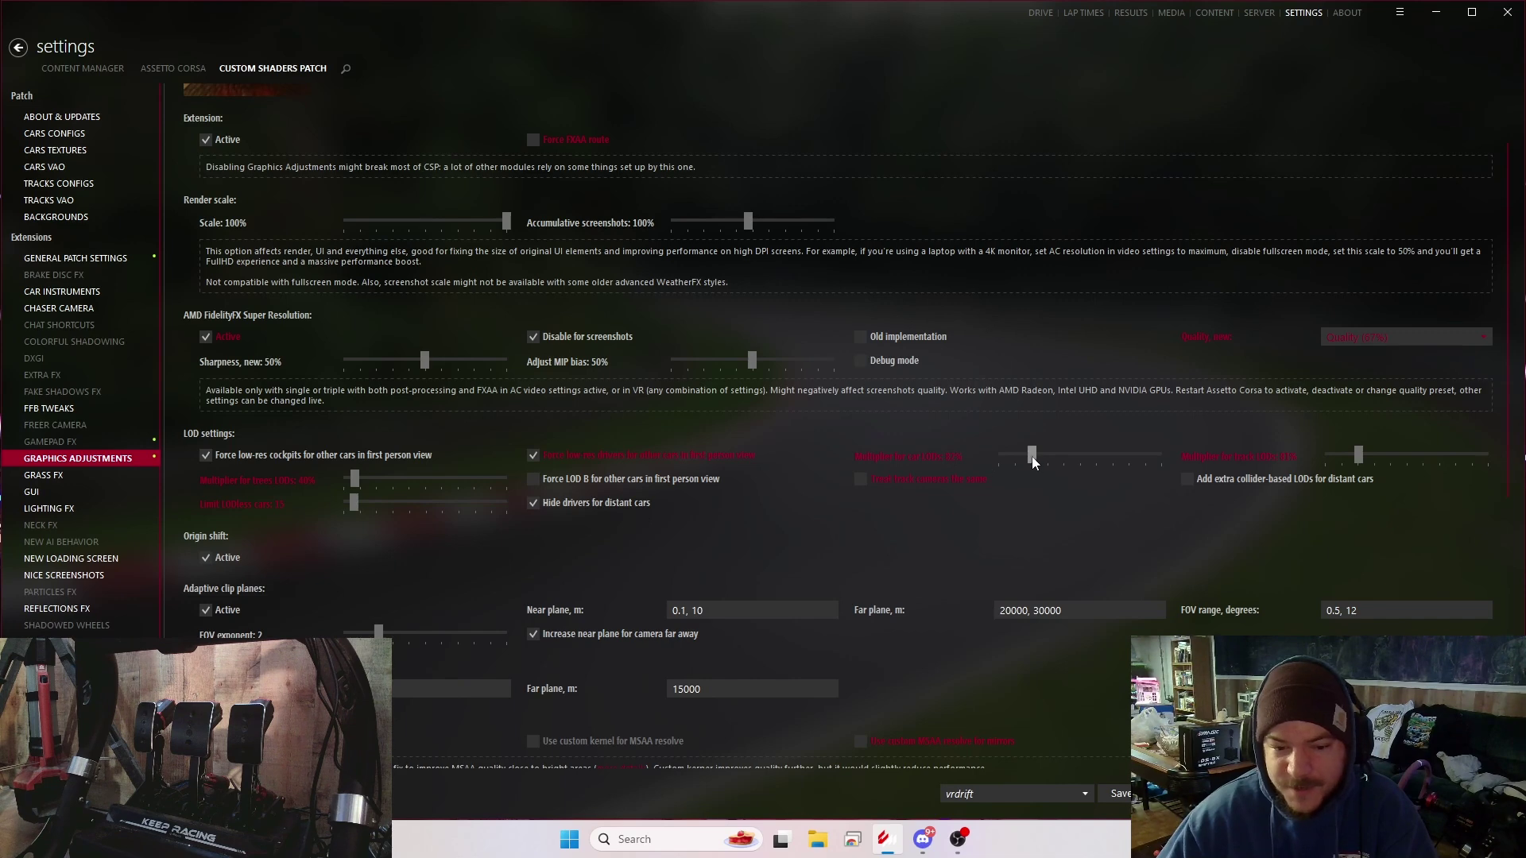
scroll(751, 459, "down", 2)
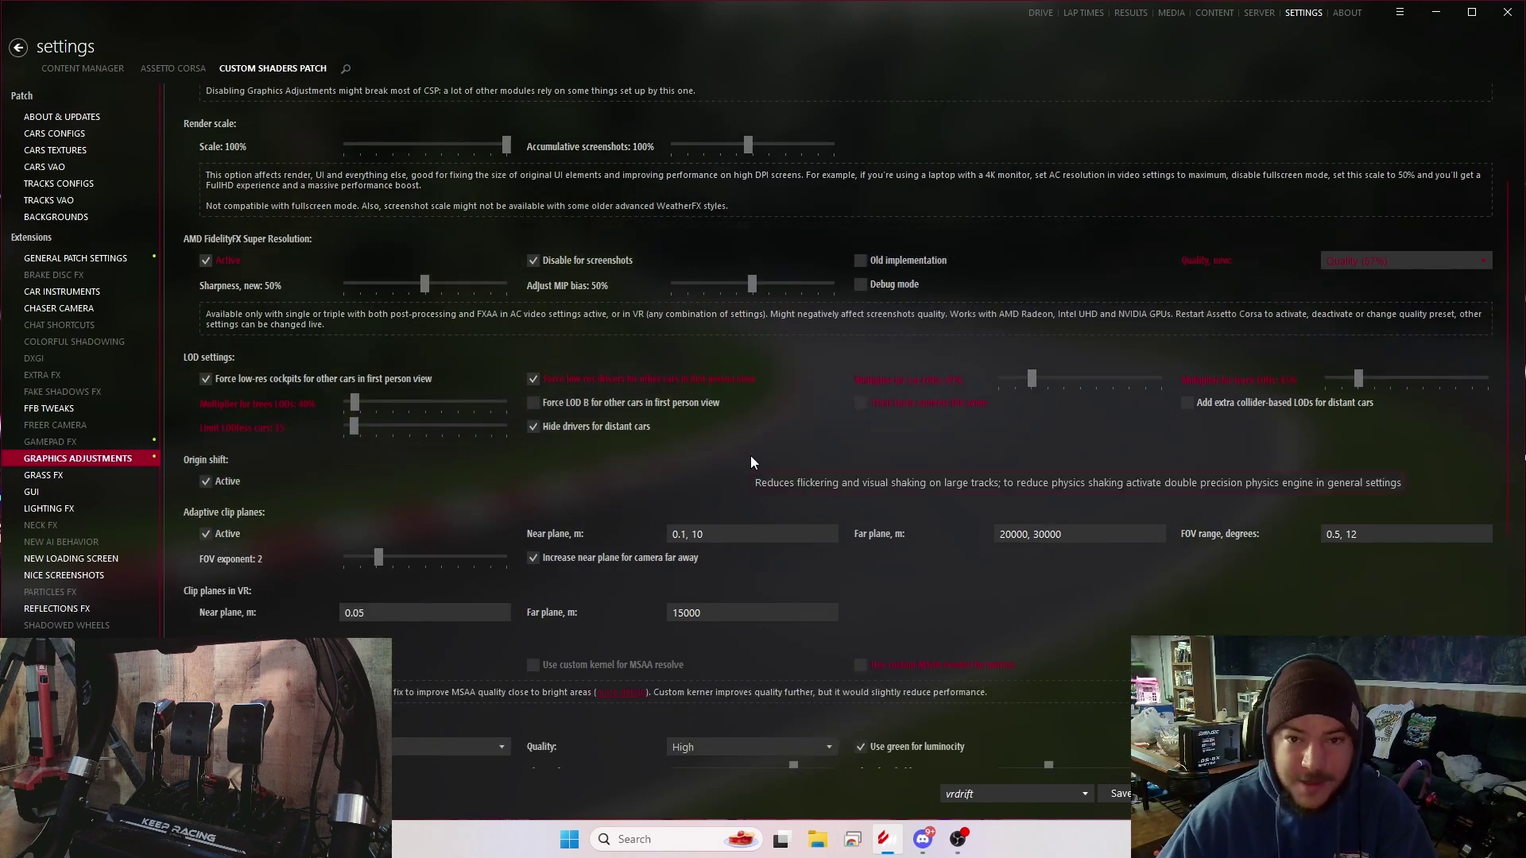
scroll(622, 441, "down", 4)
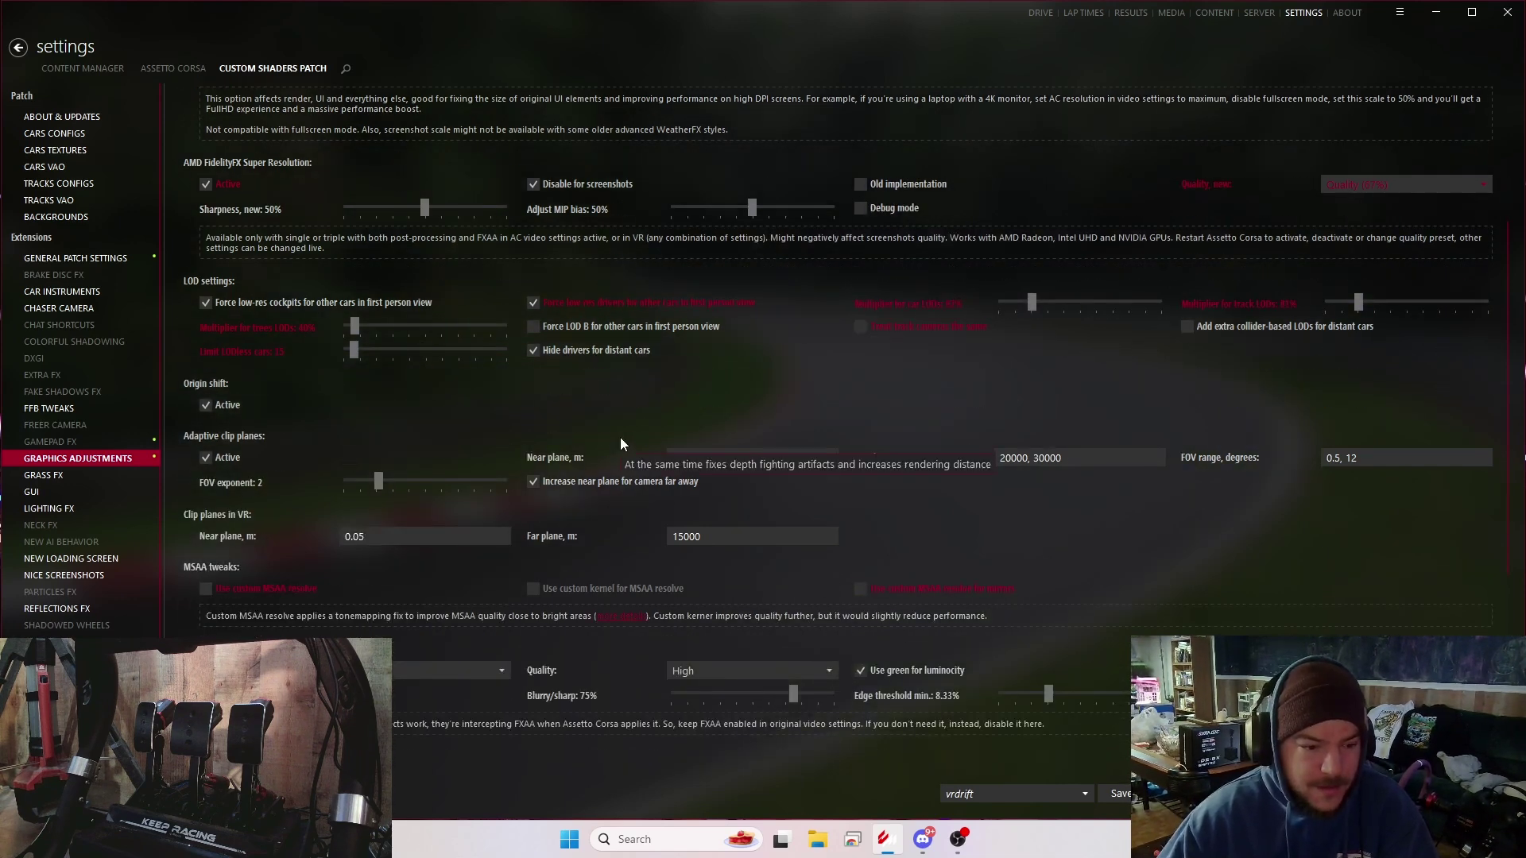
scroll(622, 442, "down", 1)
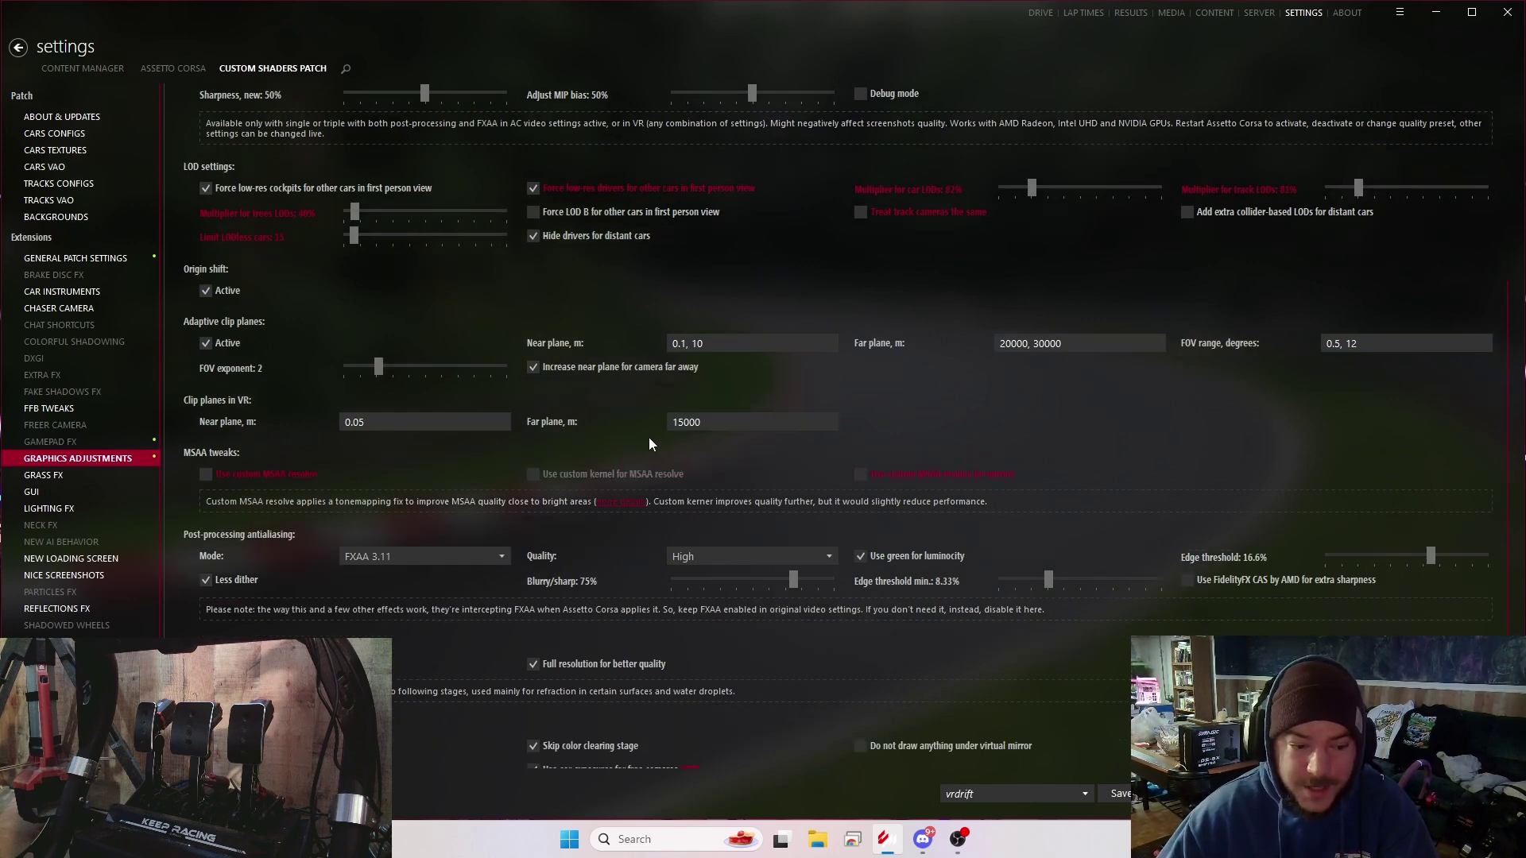
scroll(648, 438, "down", 3)
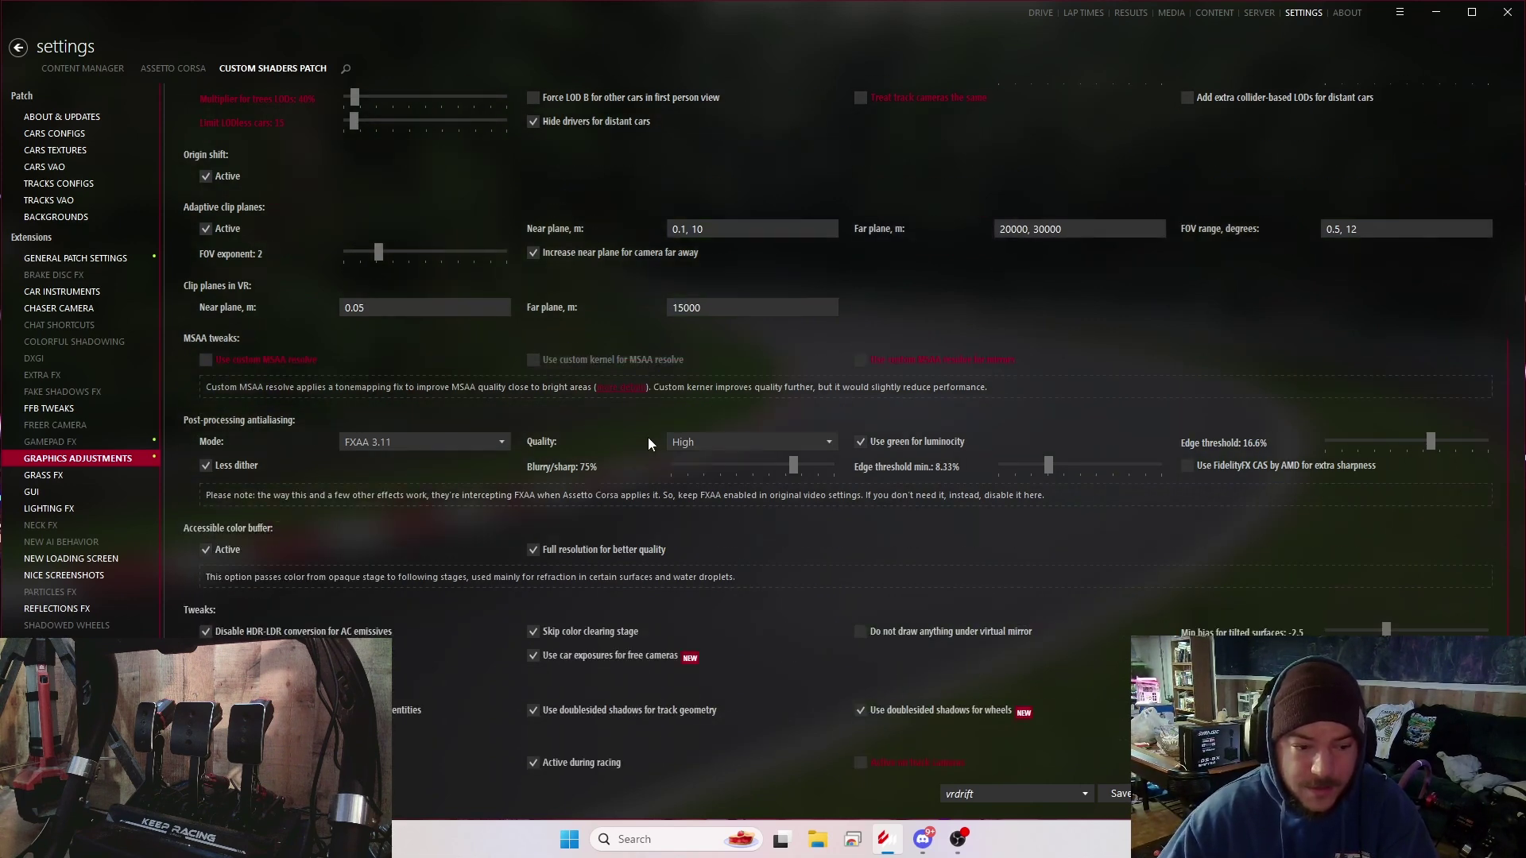
scroll(643, 445, "down", 2)
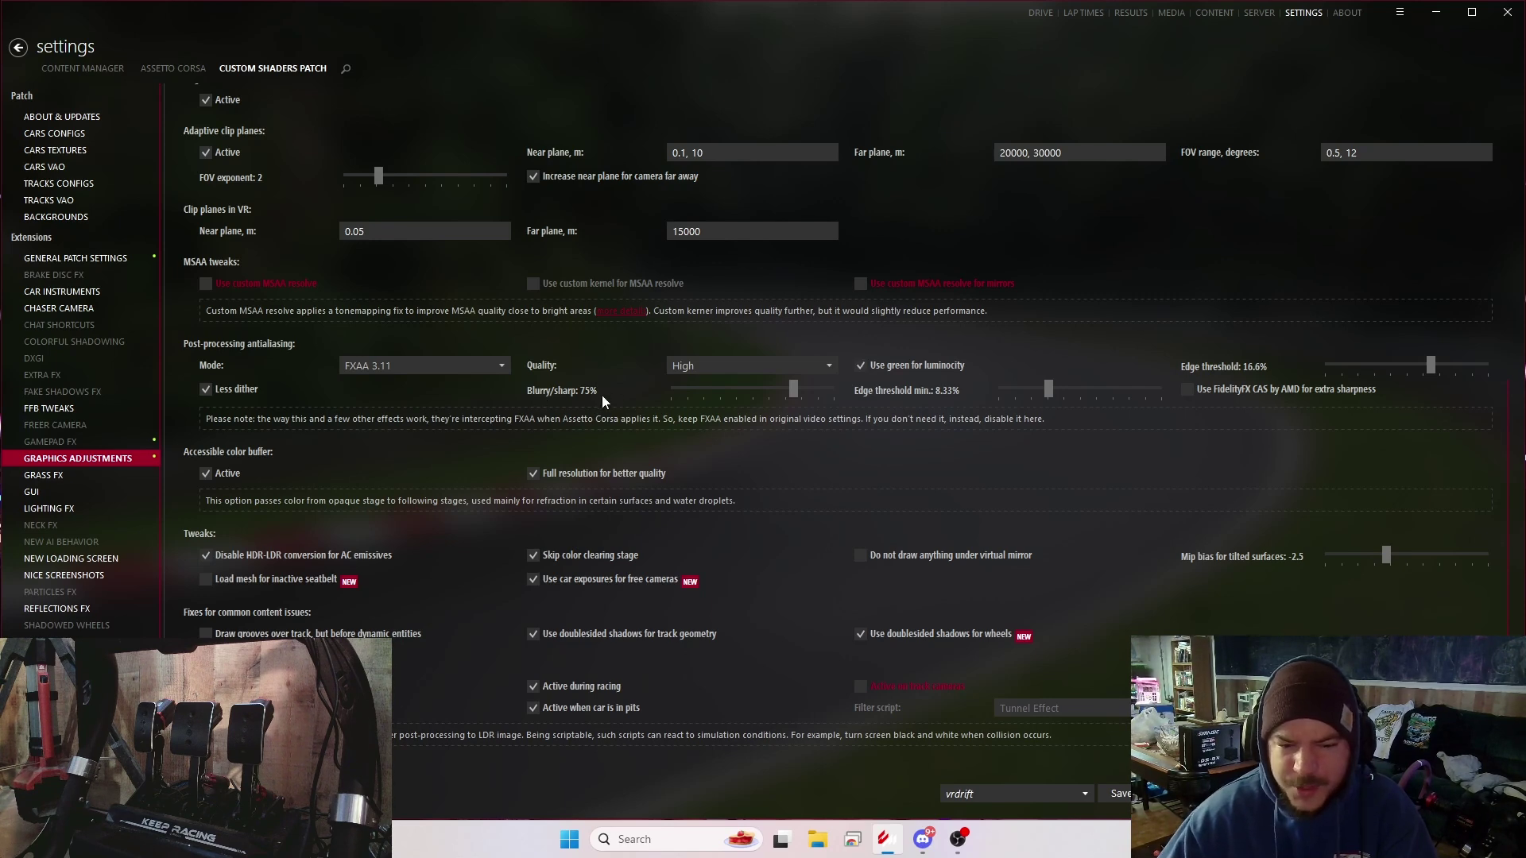
scroll(540, 433, "down", 2)
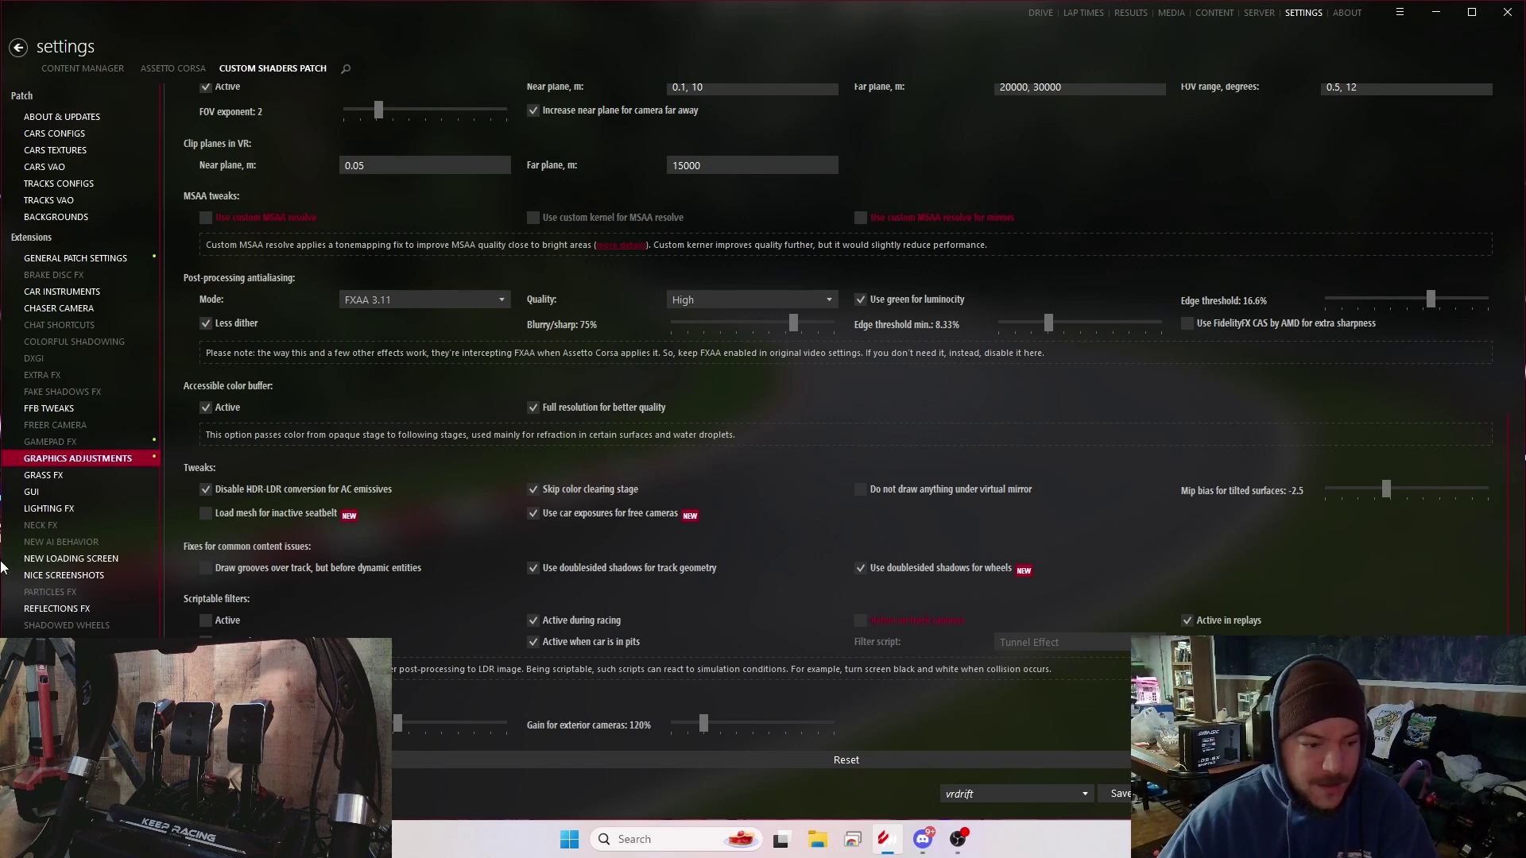
- Examine the Grass FX, GUI and Lighting FX extension settings
left_click(77, 476)
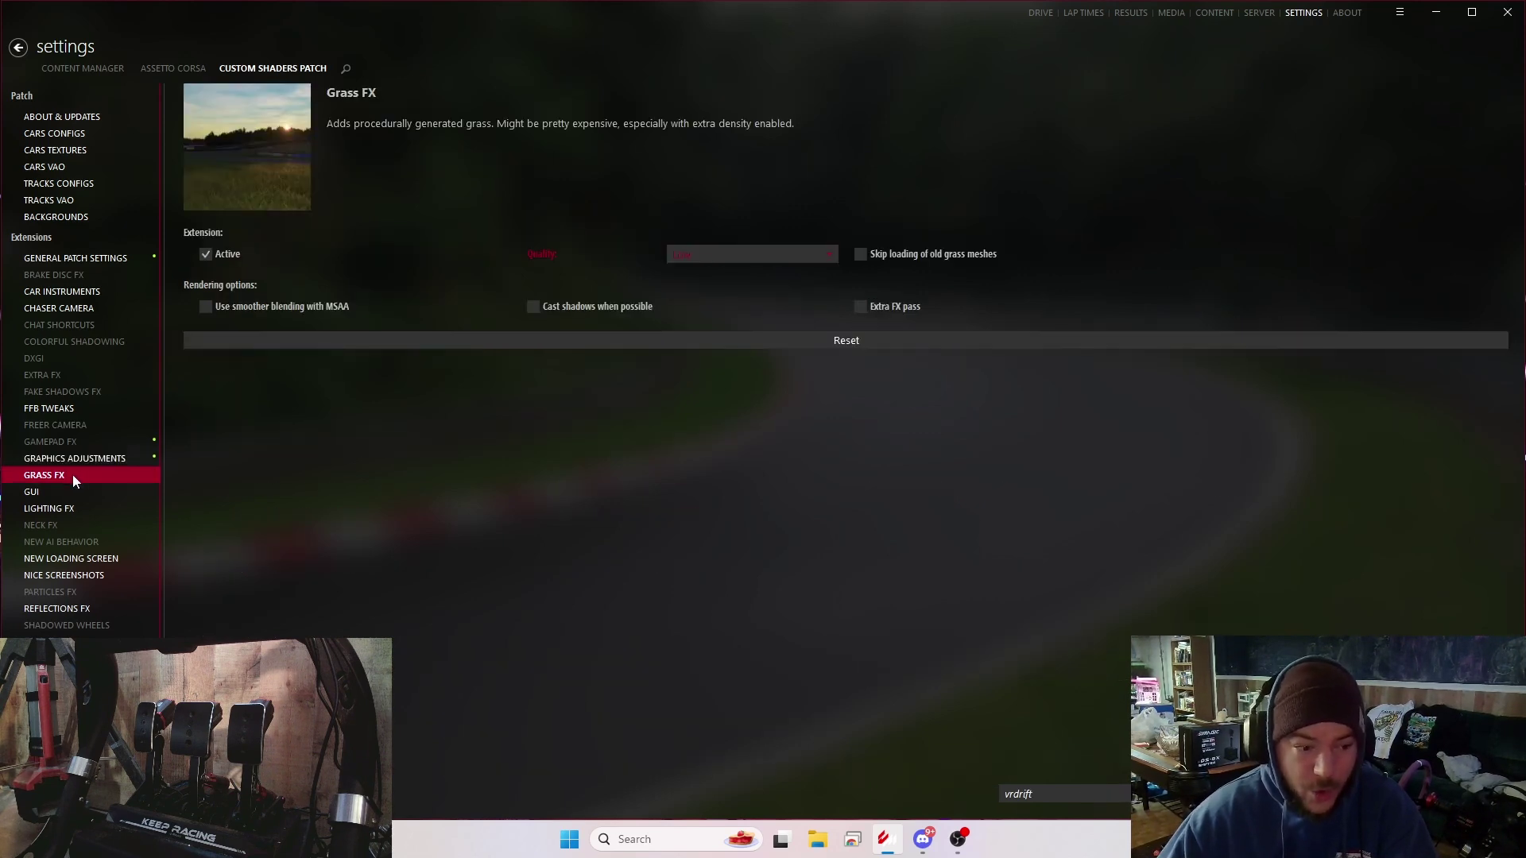
left_click(64, 493)
left_click(74, 509)
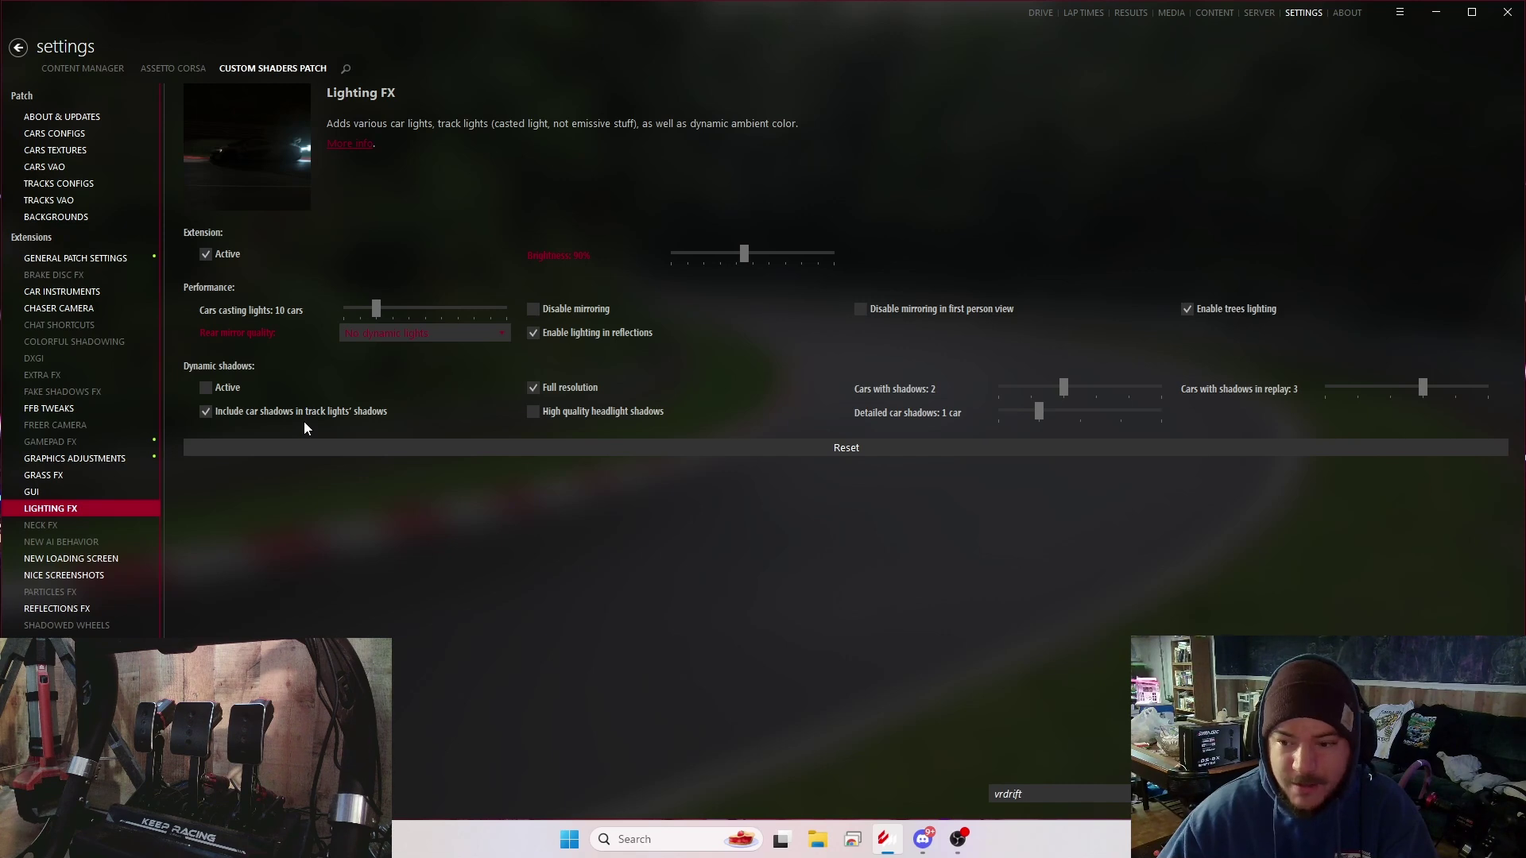
- Examine the Reflections FX, Skidmarks FX and Smart Mirror extension settings
scroll(93, 501, "down", 2)
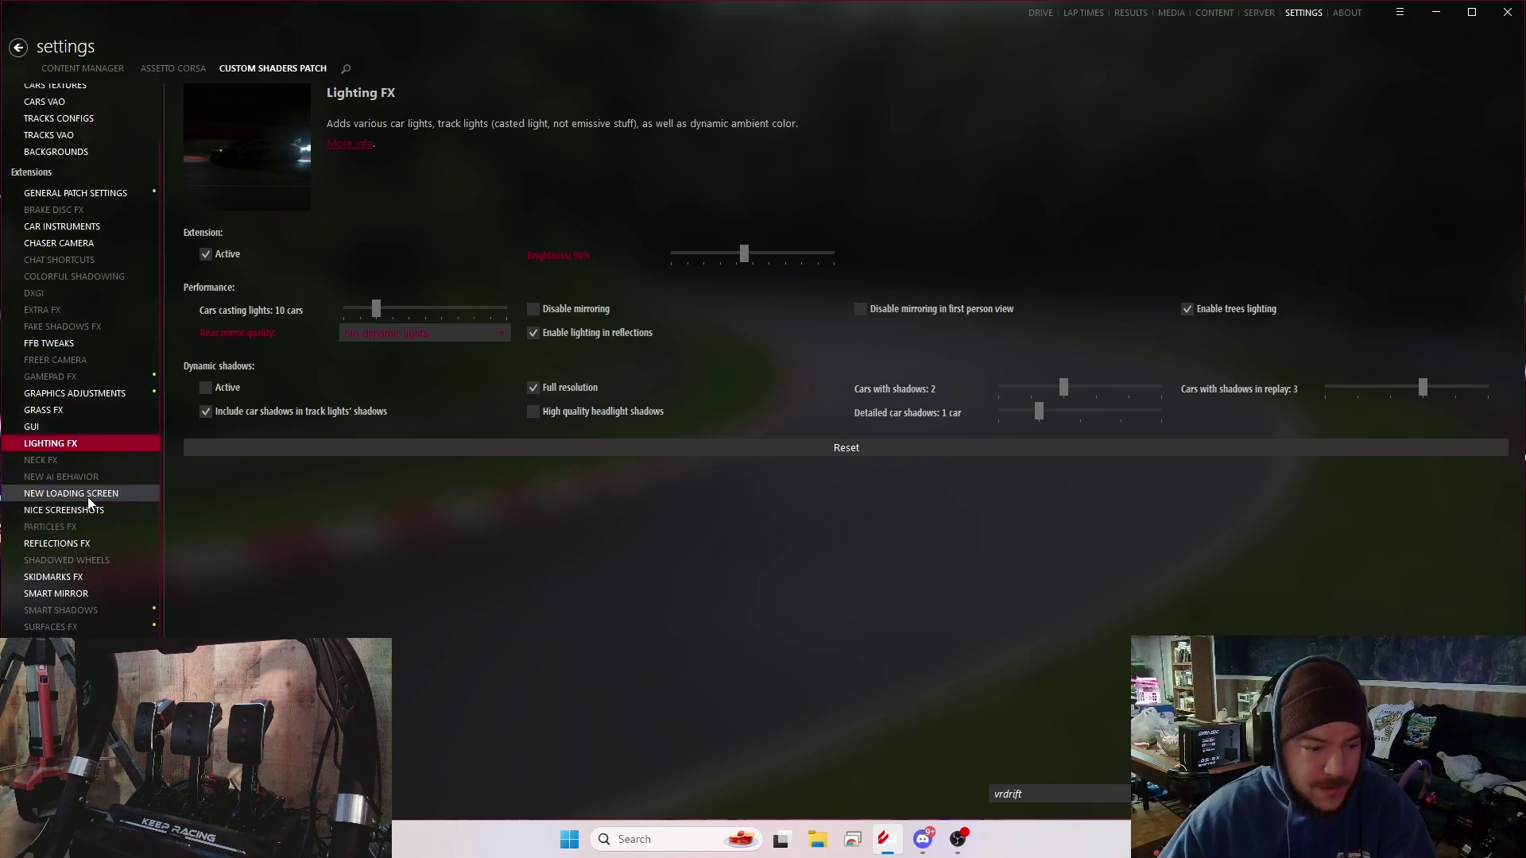
left_click(88, 544)
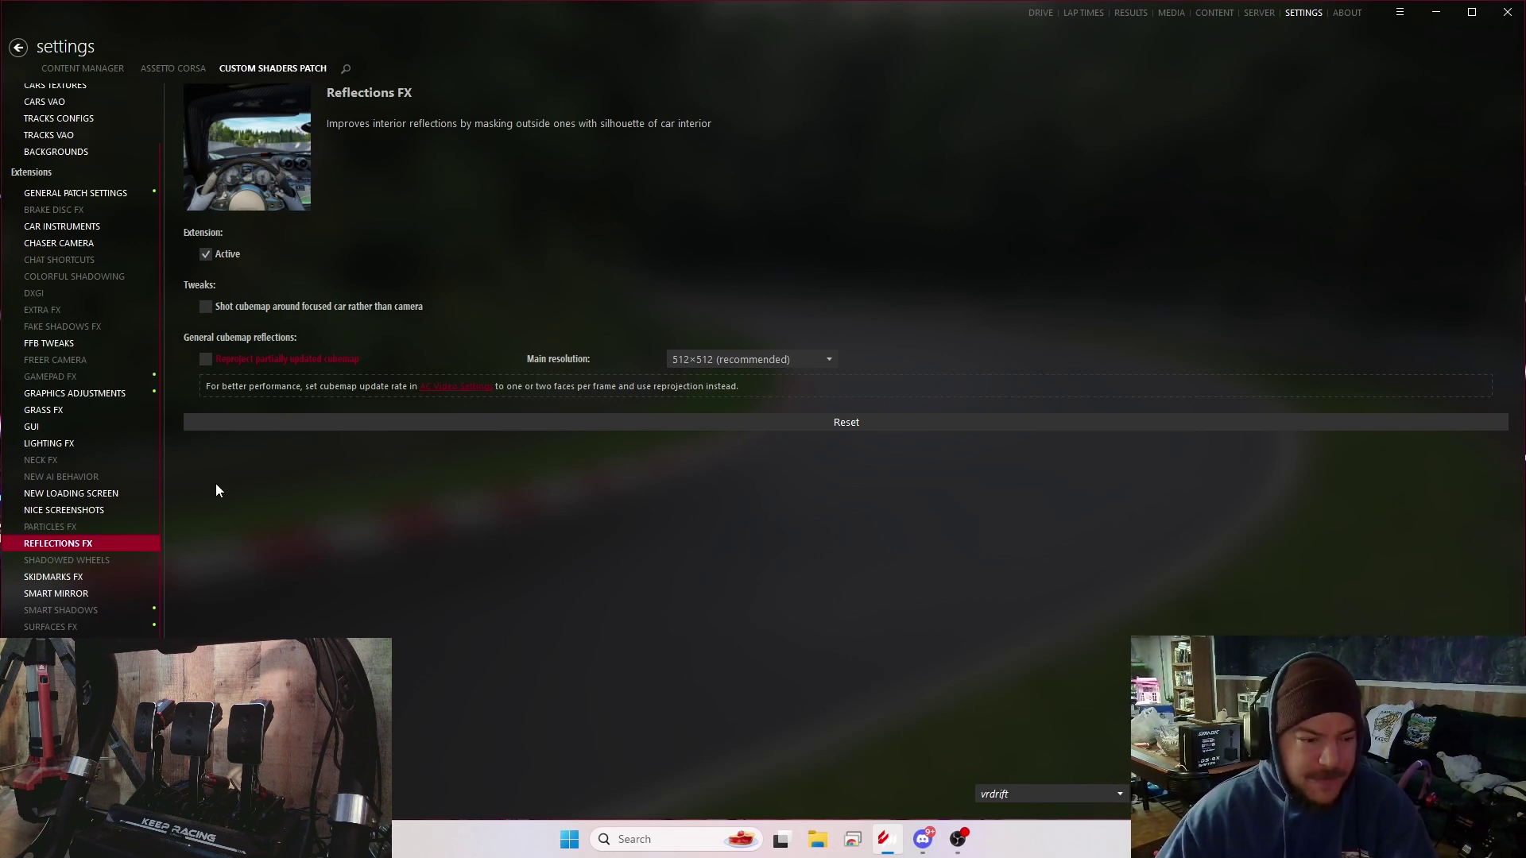
left_click(67, 577)
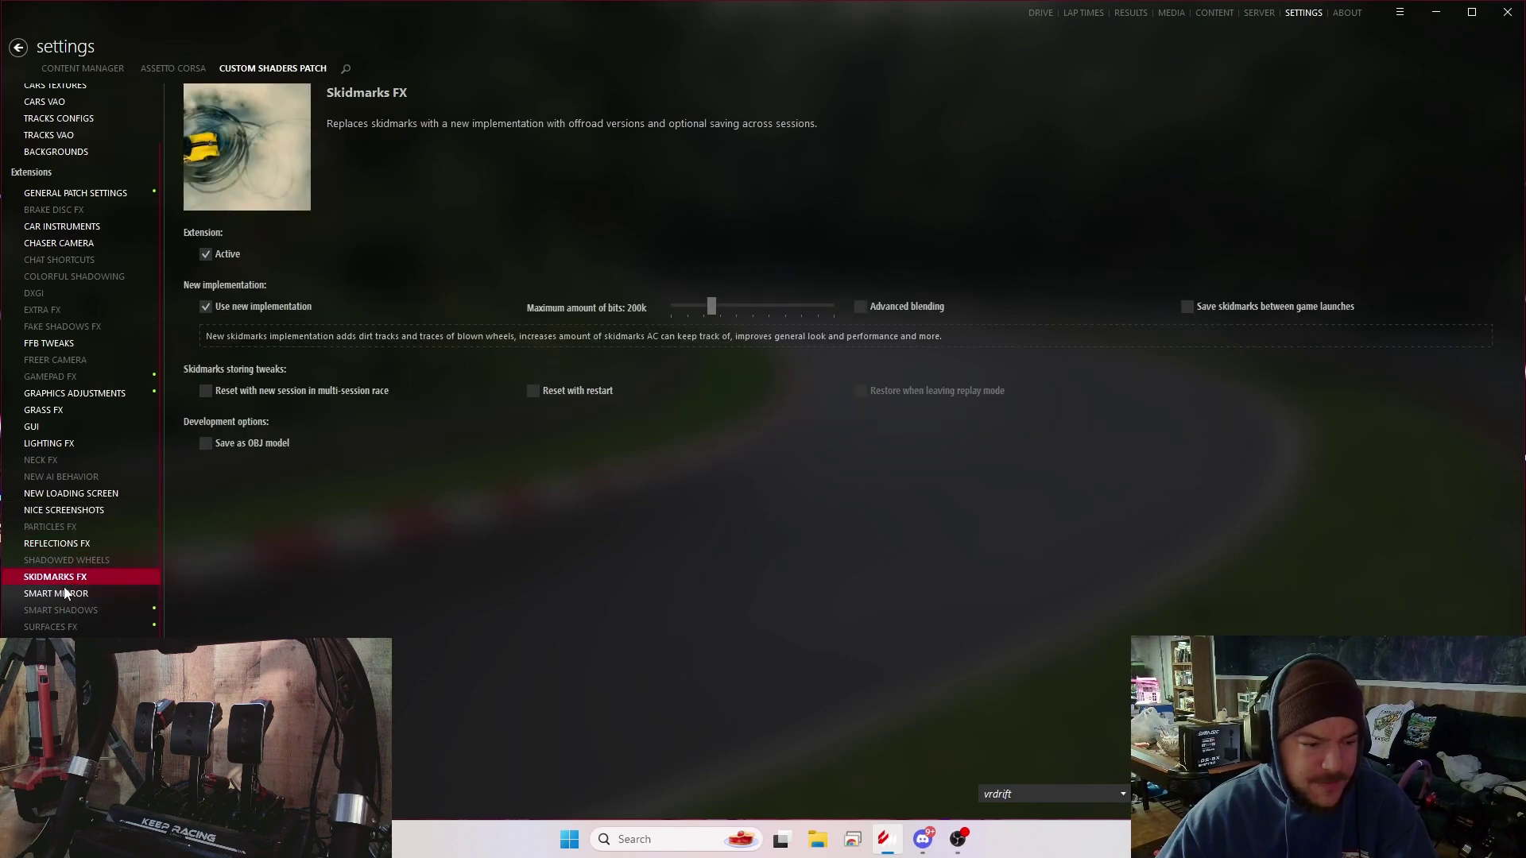
left_click(65, 595)
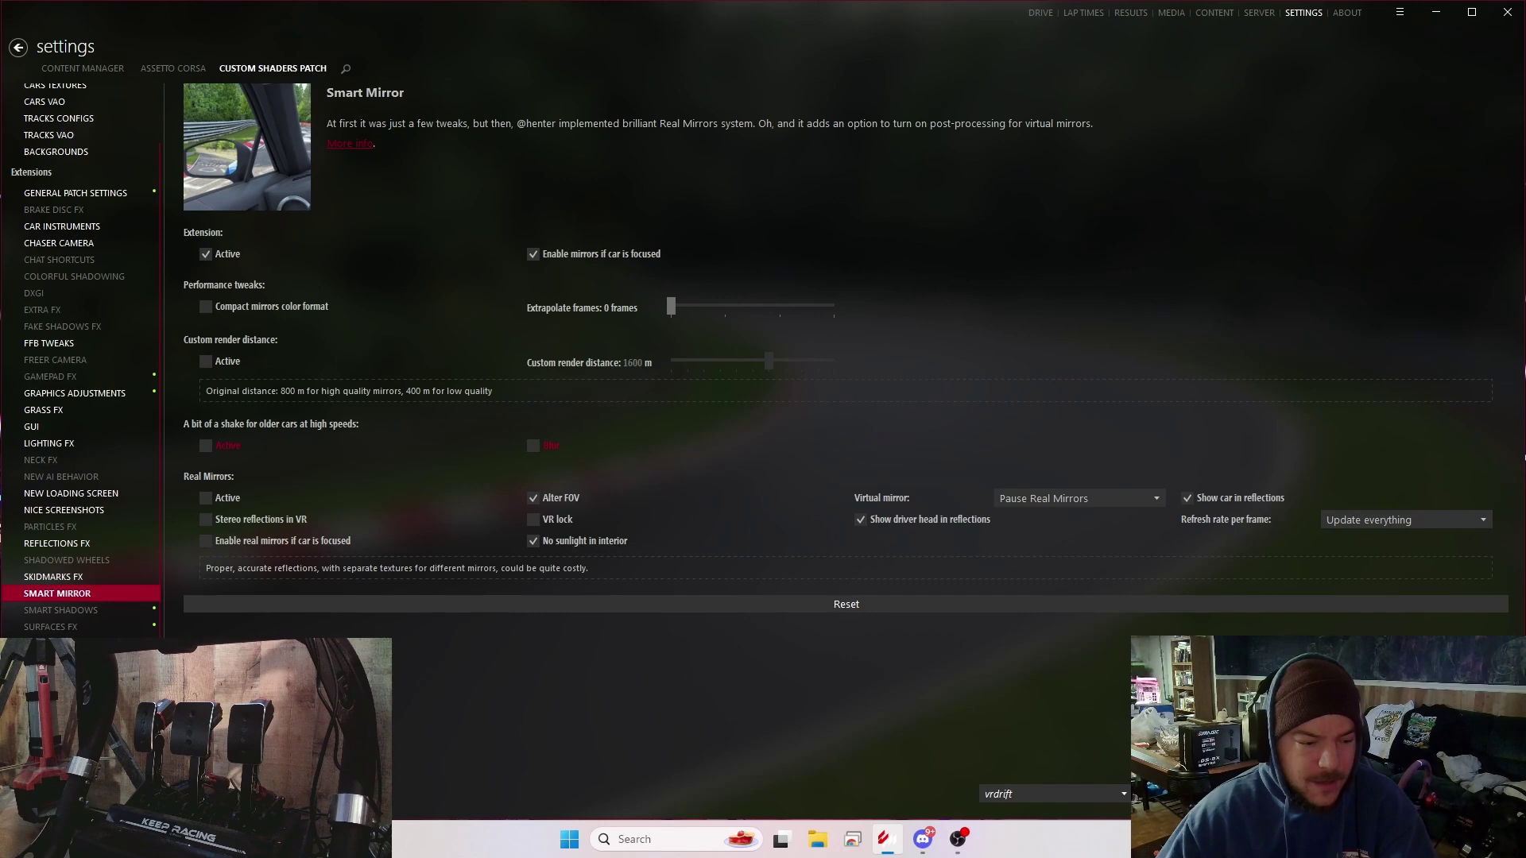
- Examine the Weather FX settings for linear color space, post-processing, extra effects, performance and static reflections
key("w")
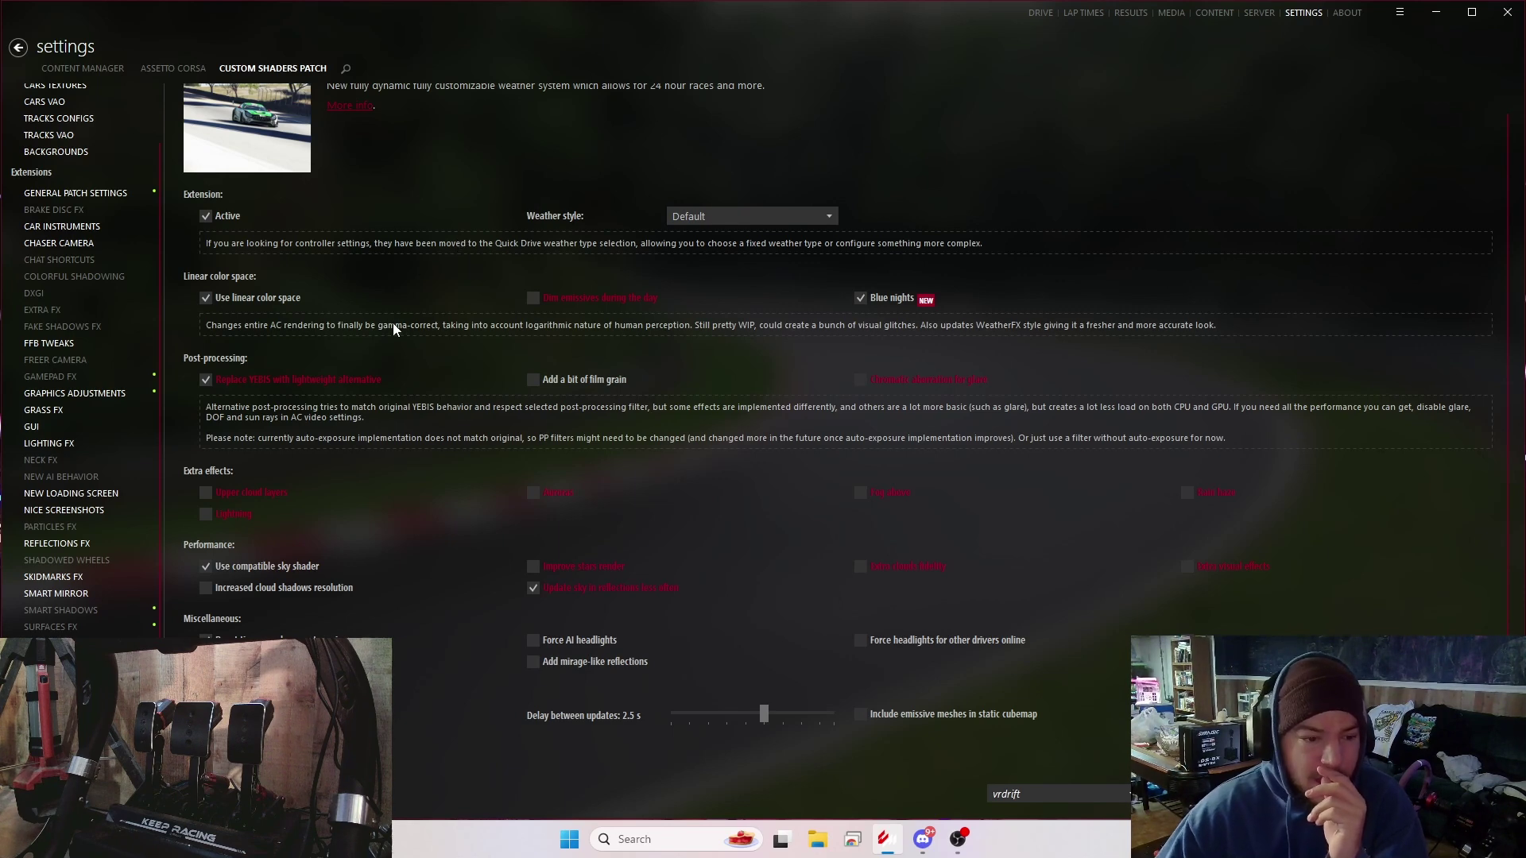
scroll(394, 328, "down", 1)
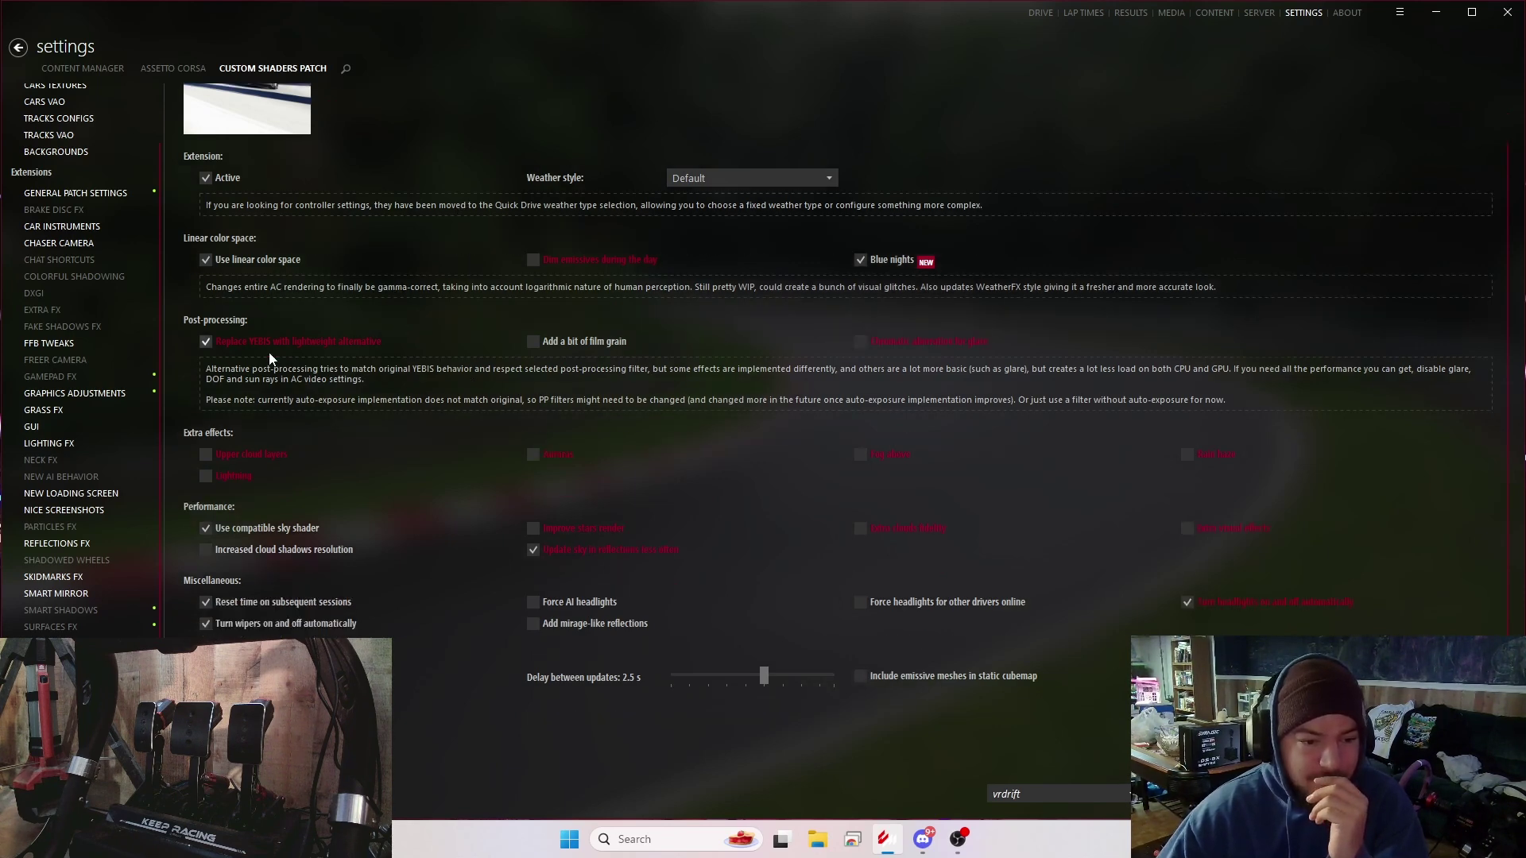
scroll(321, 353, "down", 3)
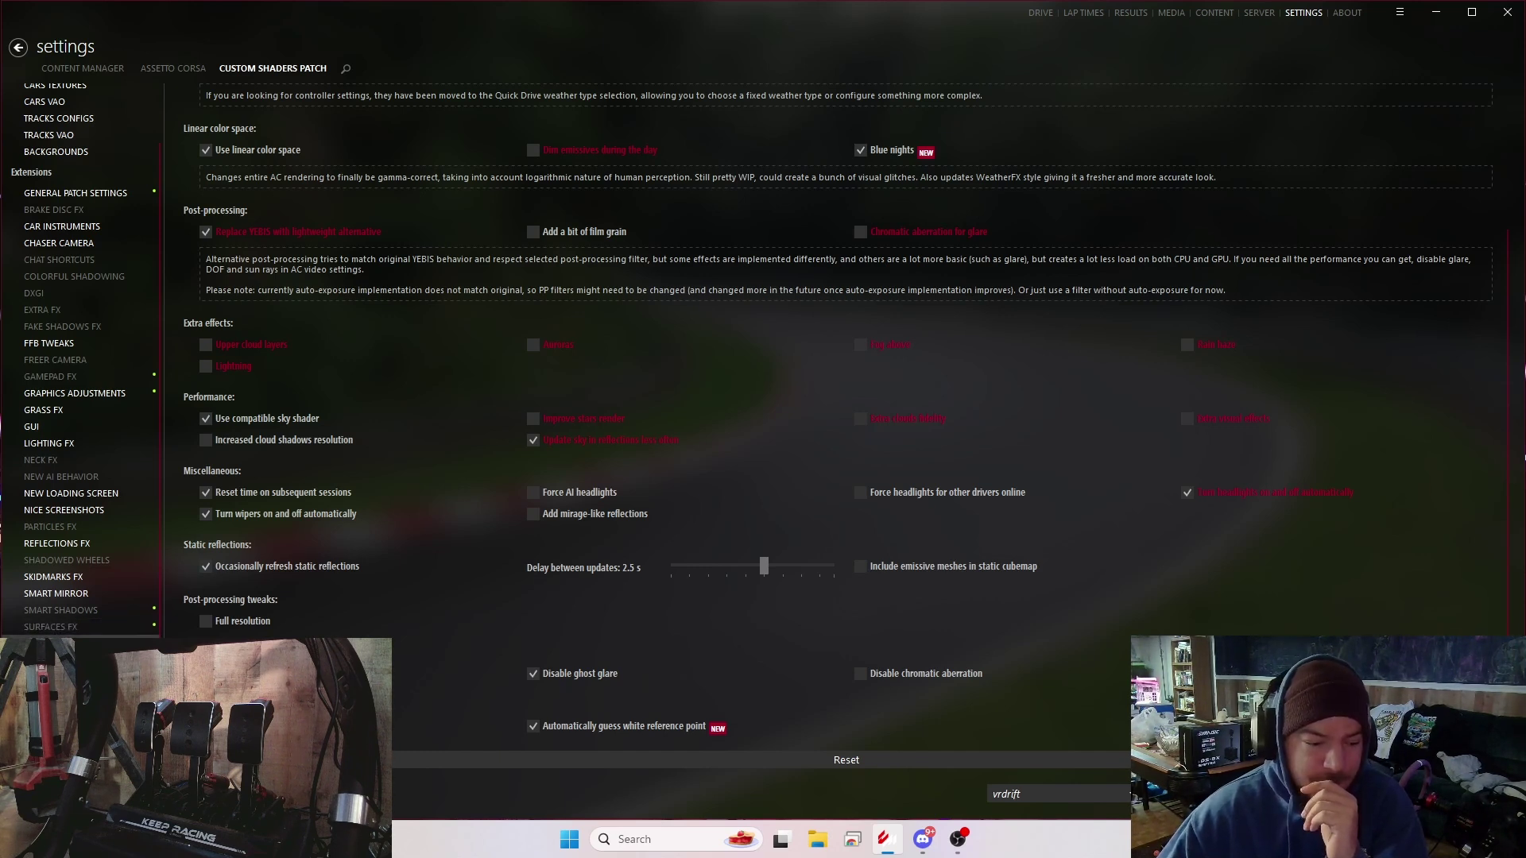
- Examine the Mode tweaks: VR extension, from Single Pass Stereo, corners masking and OpenVR tweaks to controllers integration, custom VR mirroring and HUD rendering
left_click(56, 676)
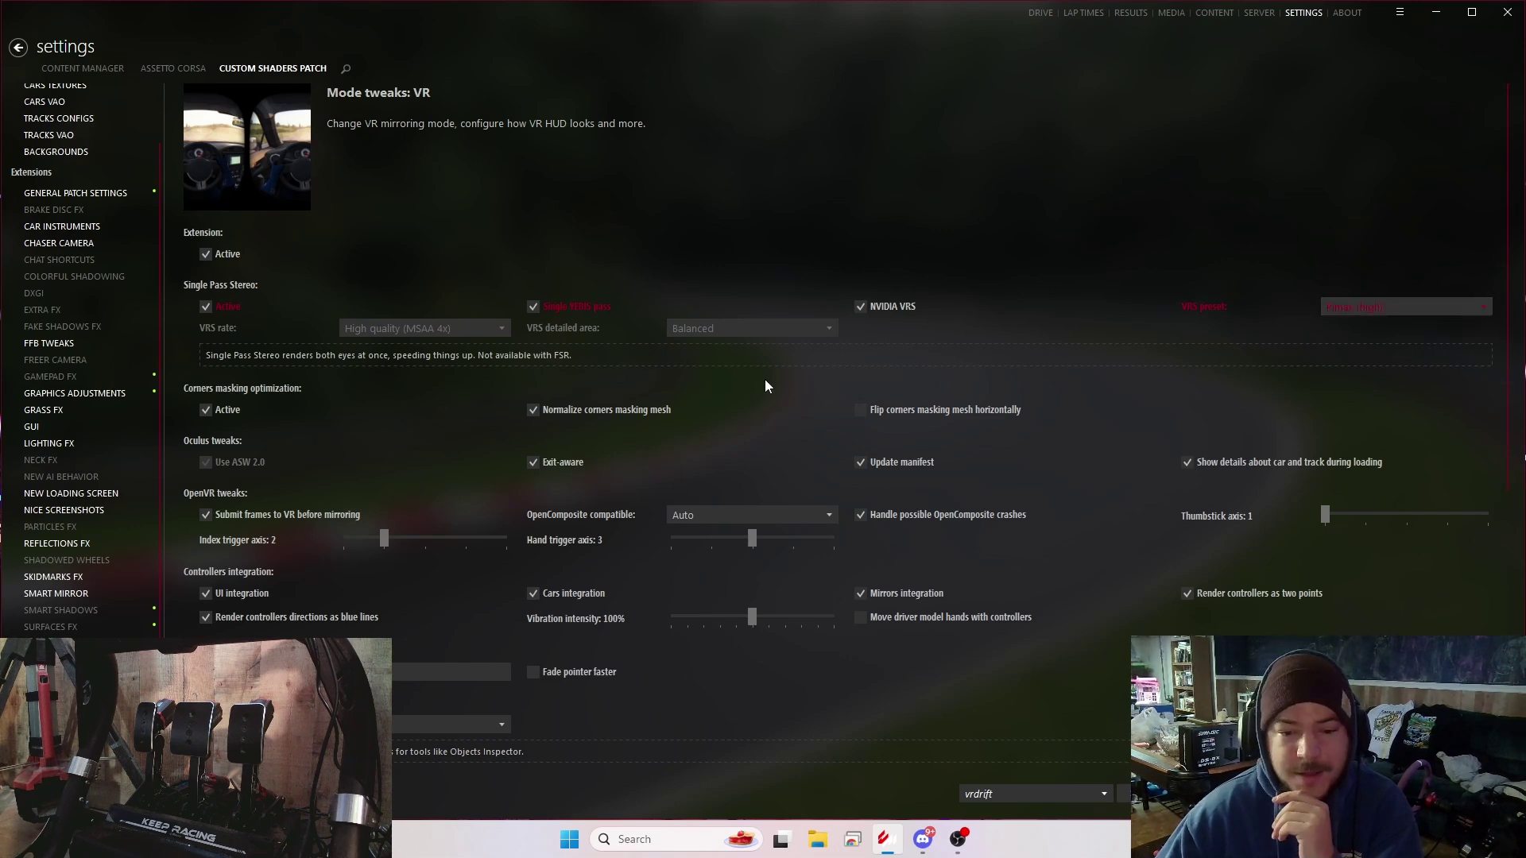
scroll(344, 419, "down", 1)
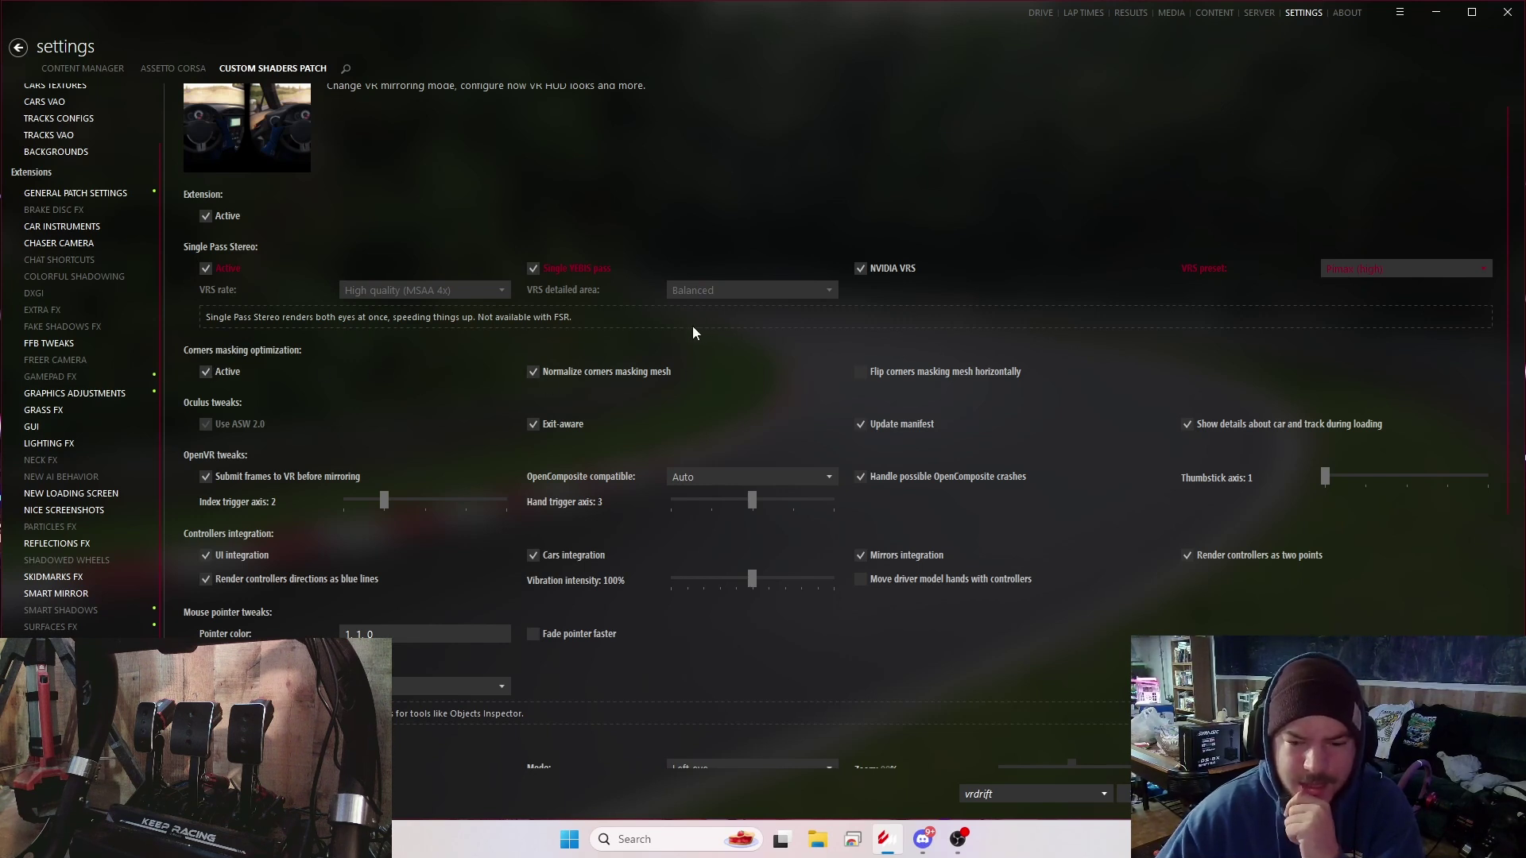
scroll(342, 399, "down", 1)
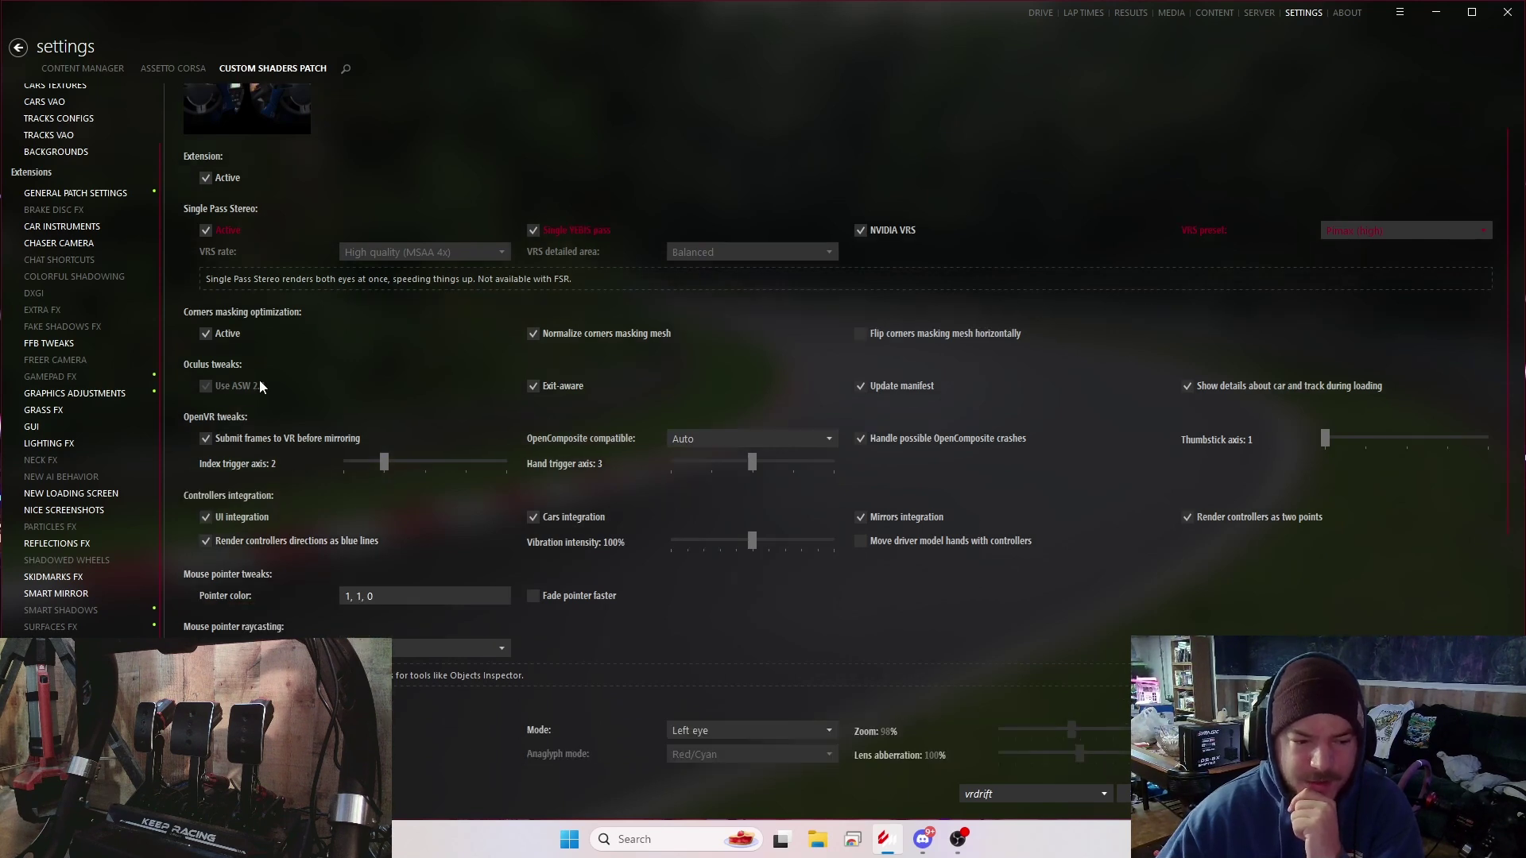
scroll(461, 446, "down", 1)
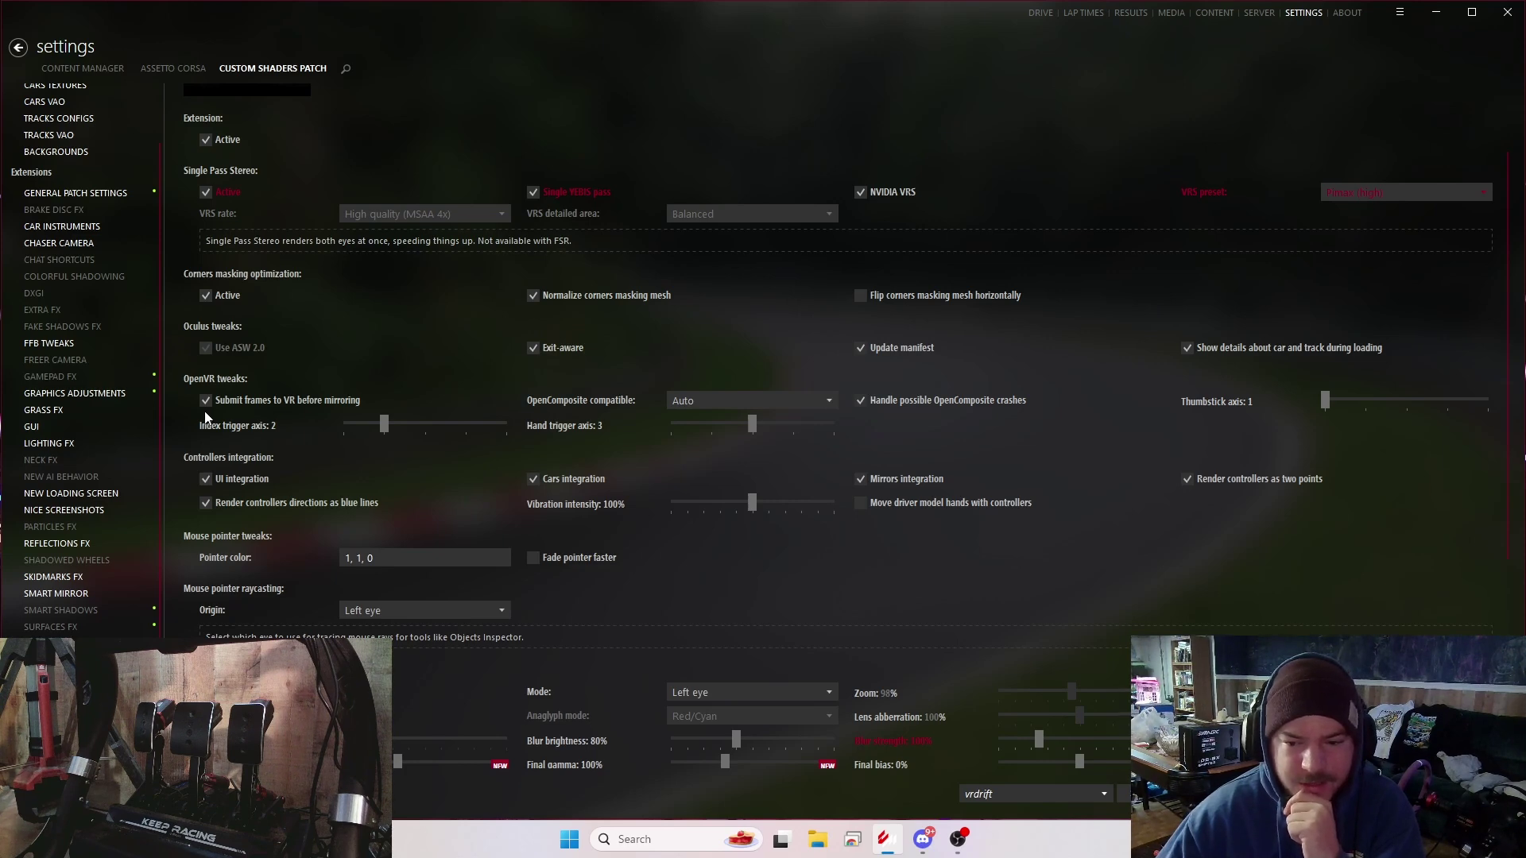
scroll(351, 455, "down", 4)
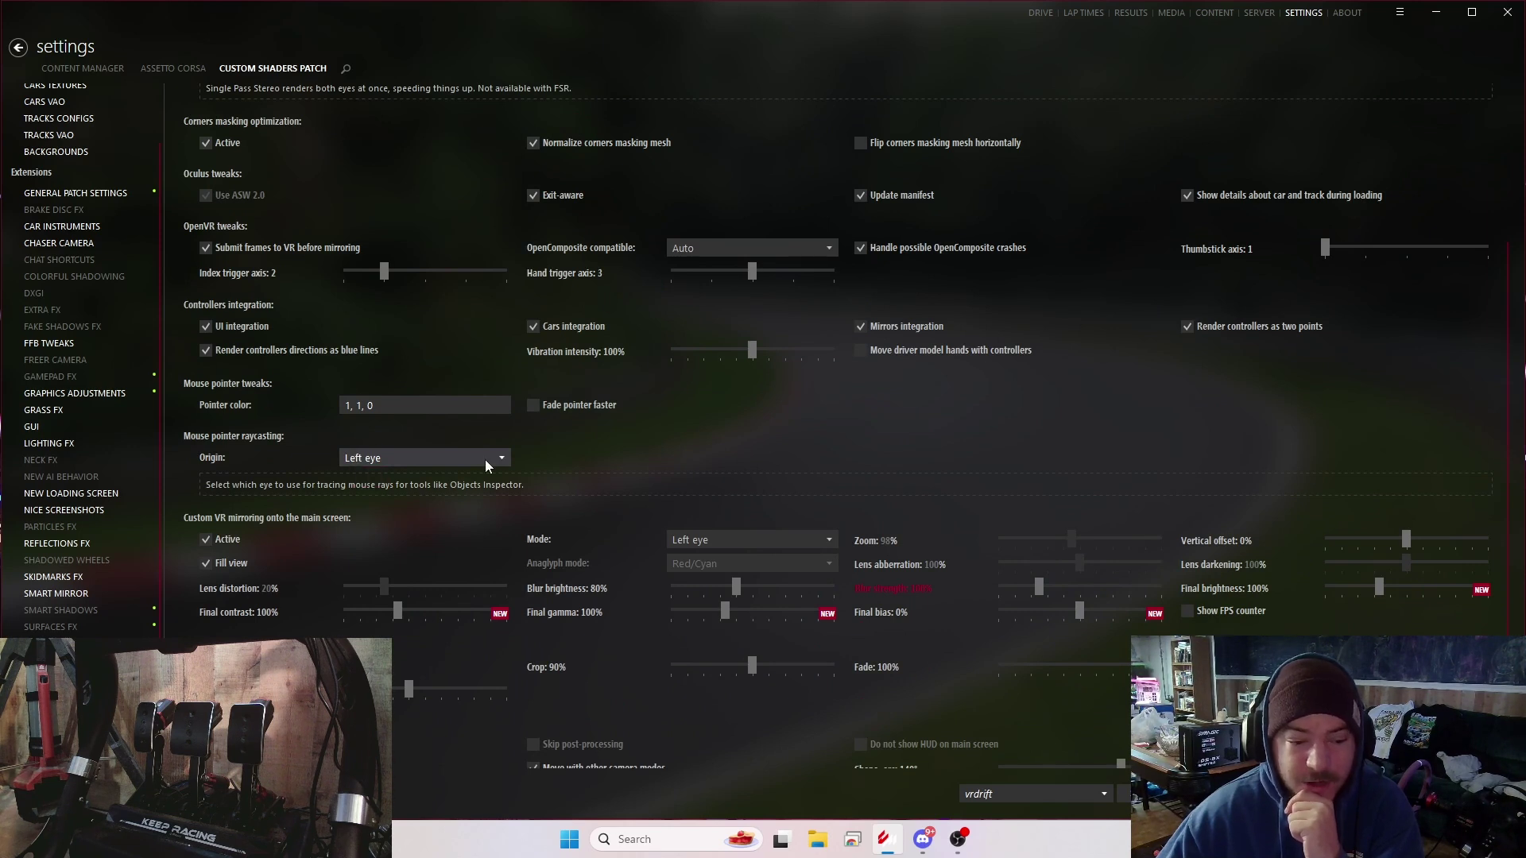
scroll(485, 466, "down", 1)
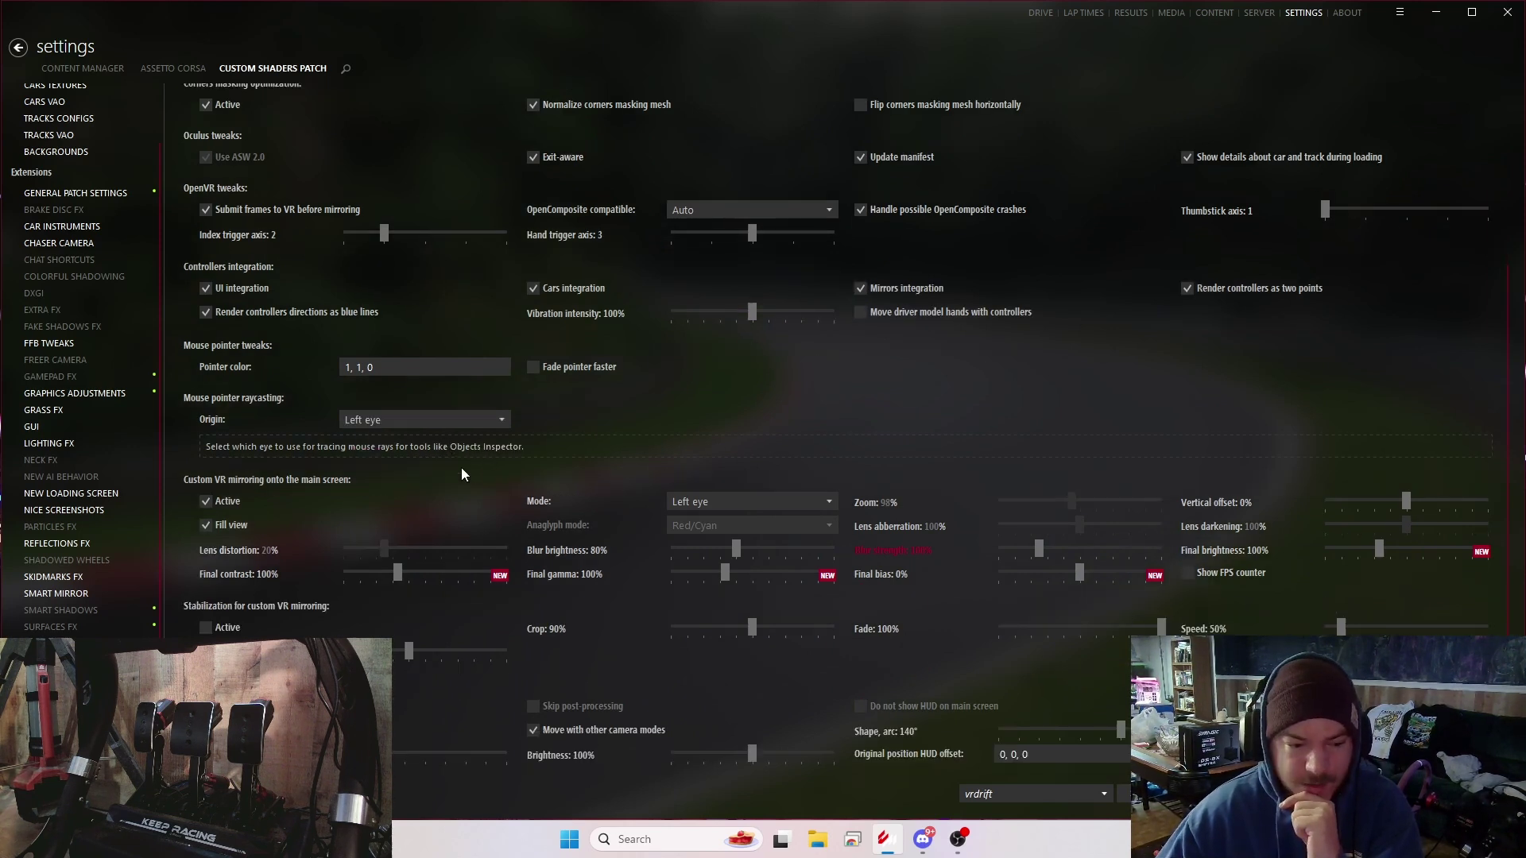
scroll(461, 469, "down", 2)
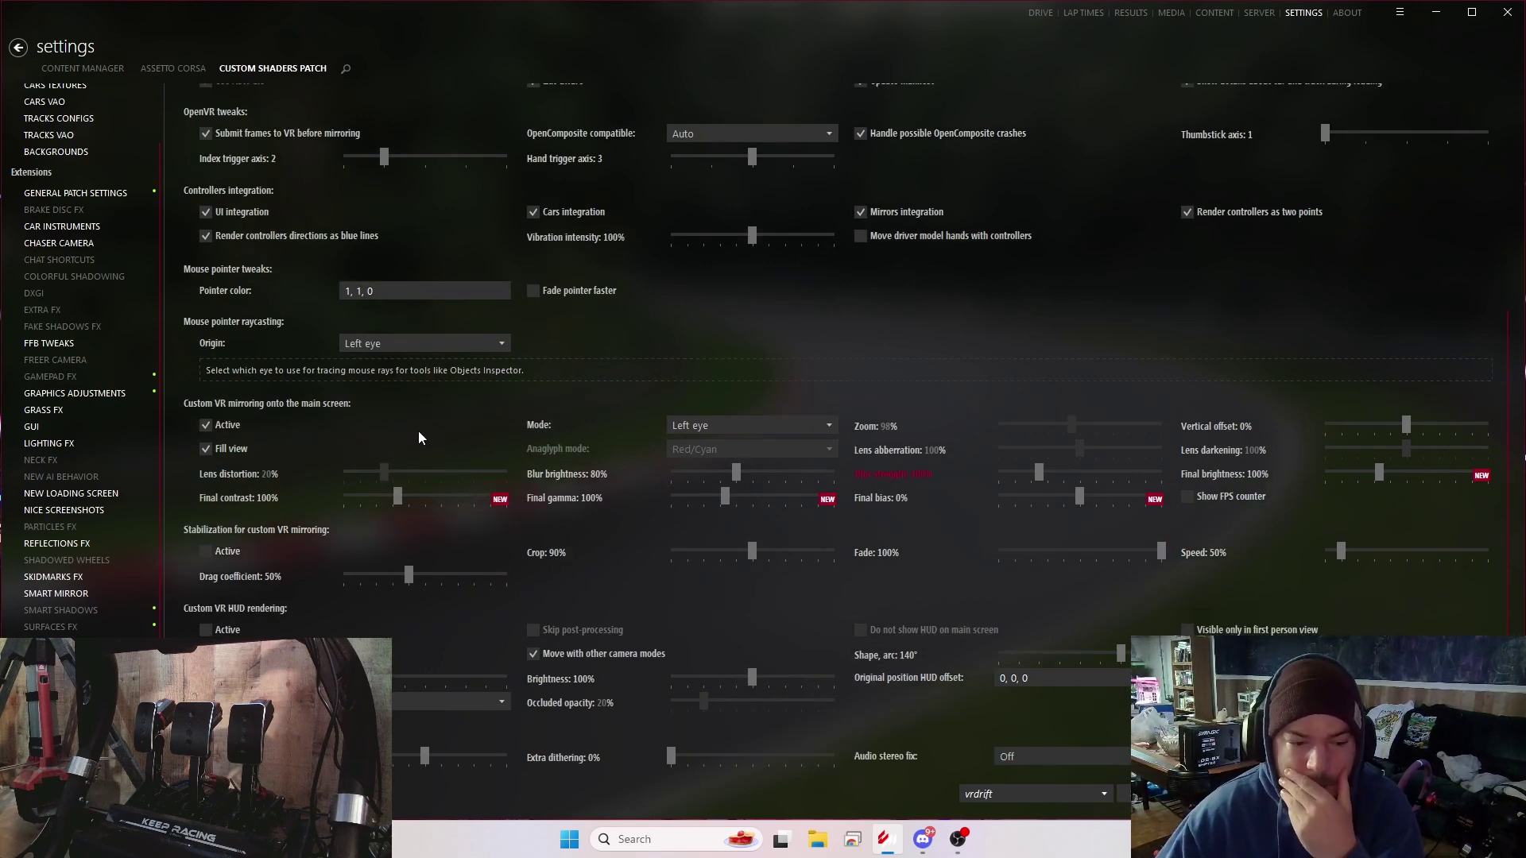
scroll(418, 431, "down", 2)
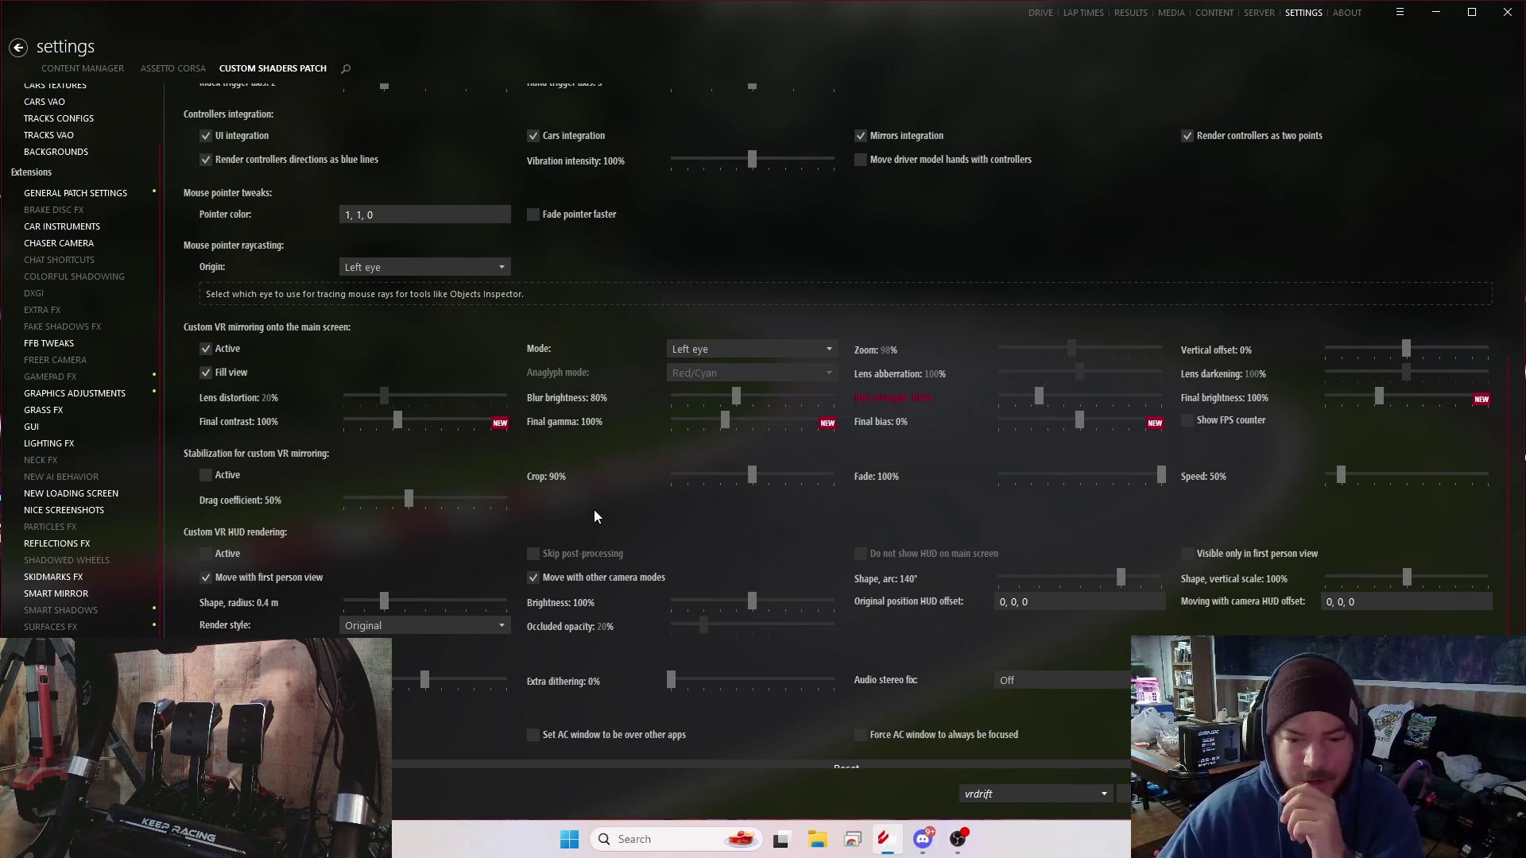
scroll(578, 519, "down", 1)
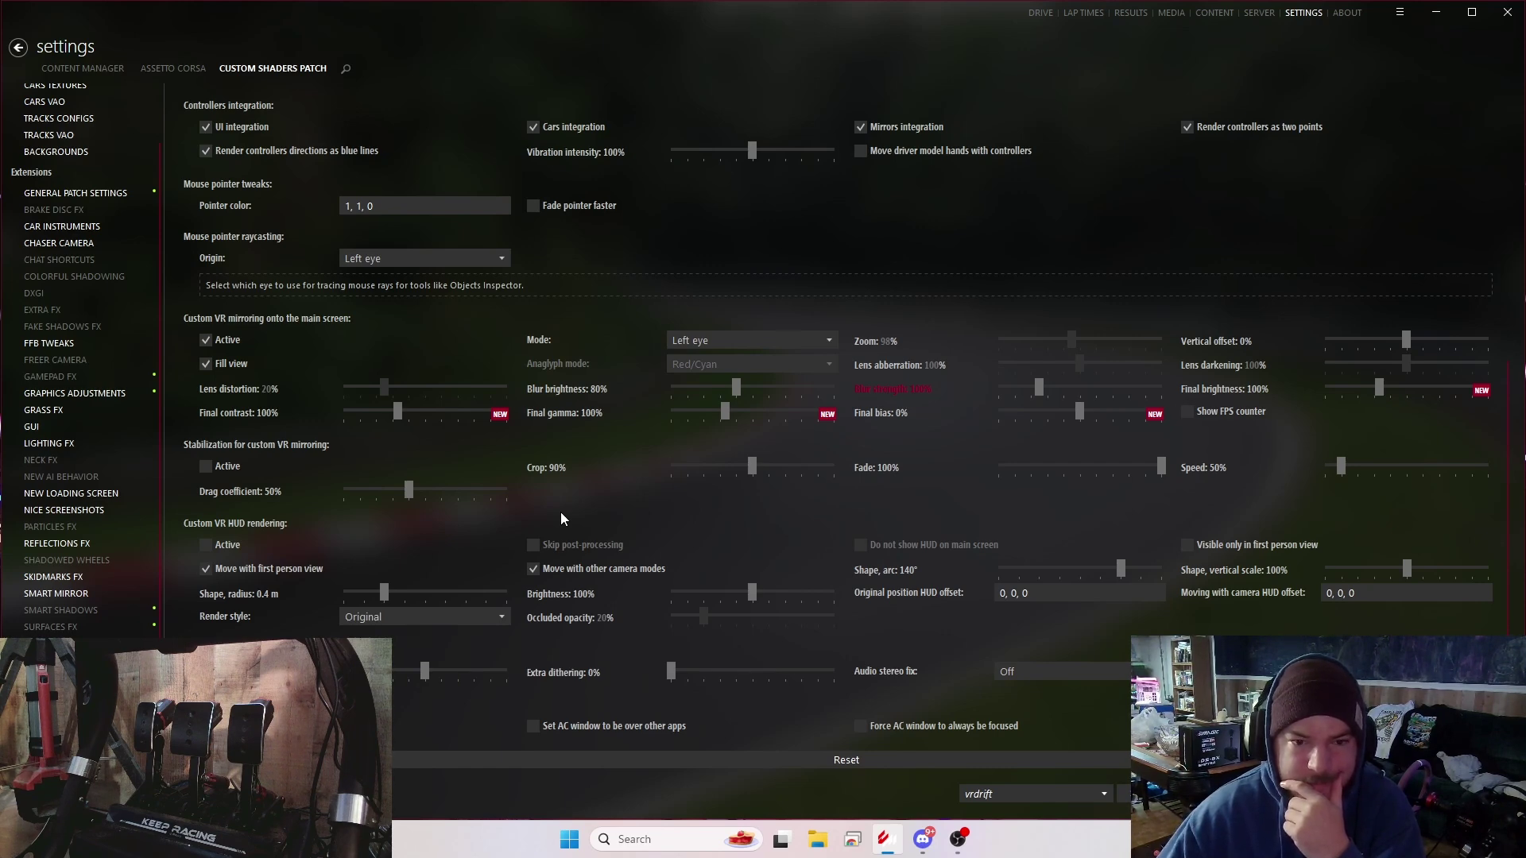
scroll(565, 515, "up", 5)
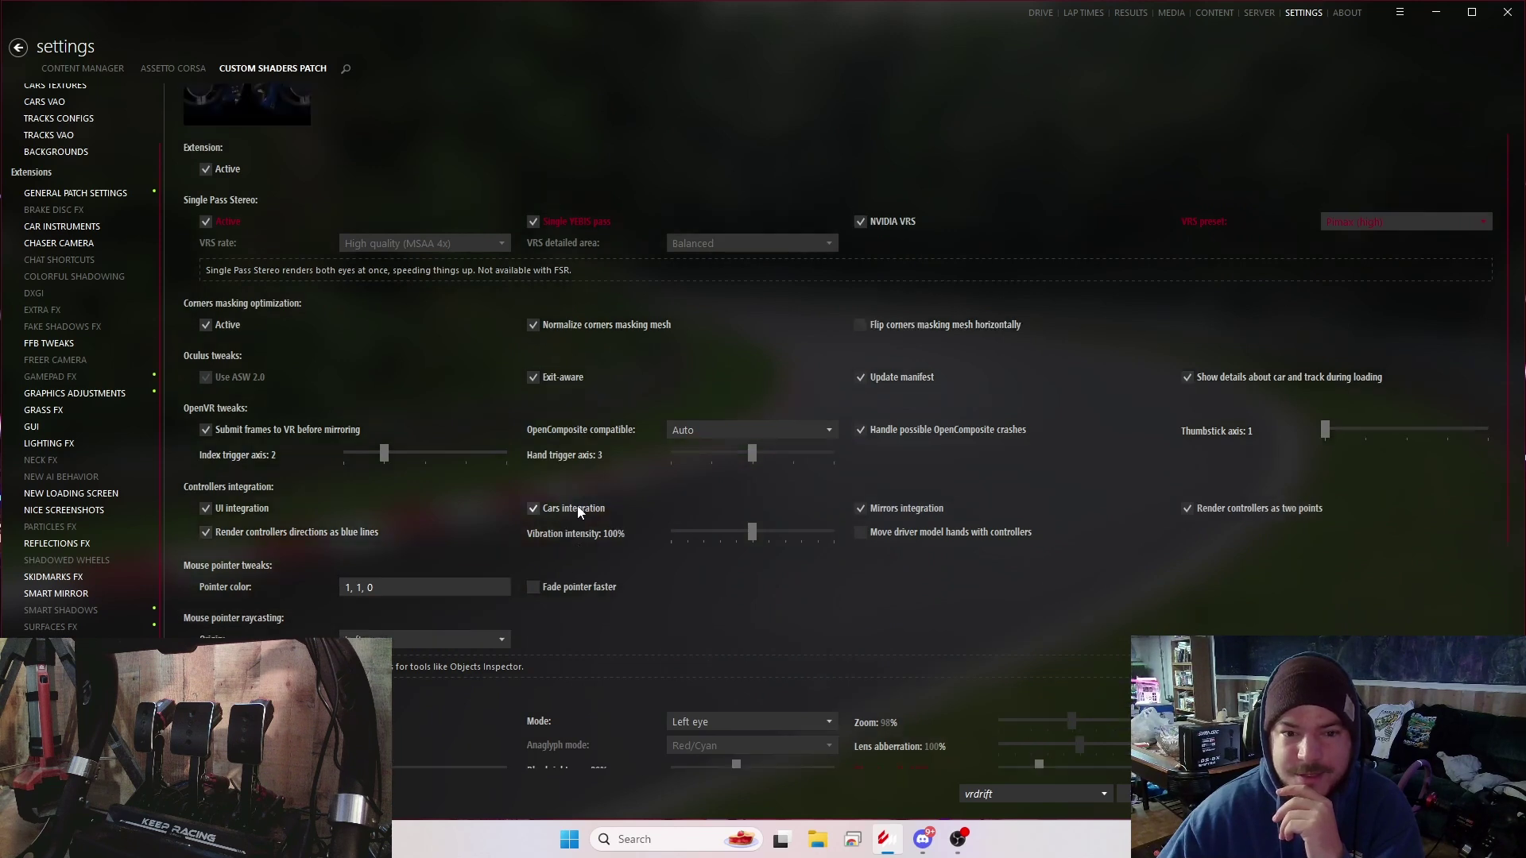
scroll(578, 508, "up", 1)
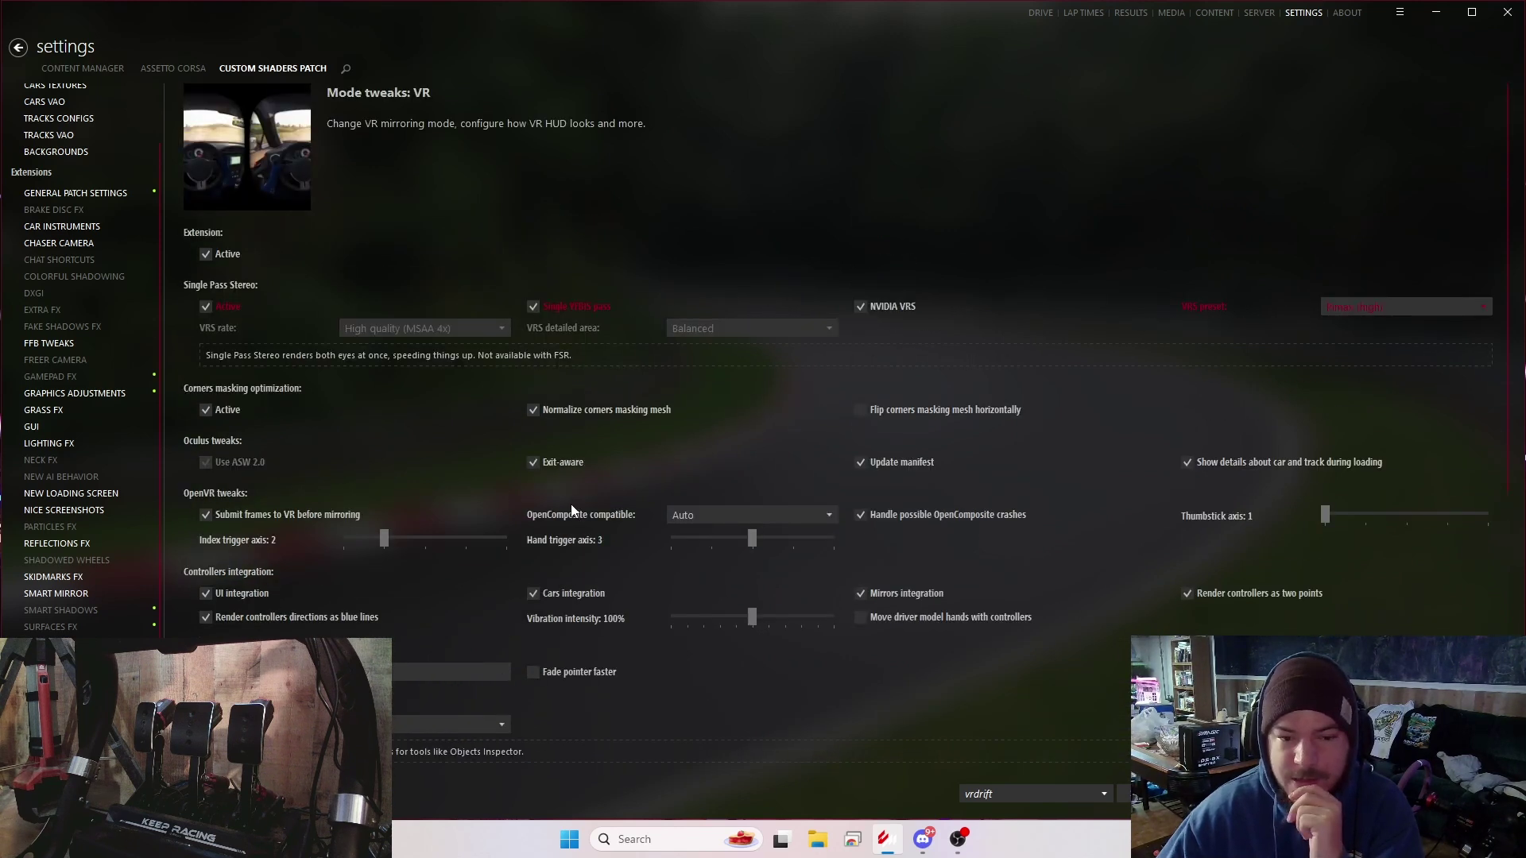